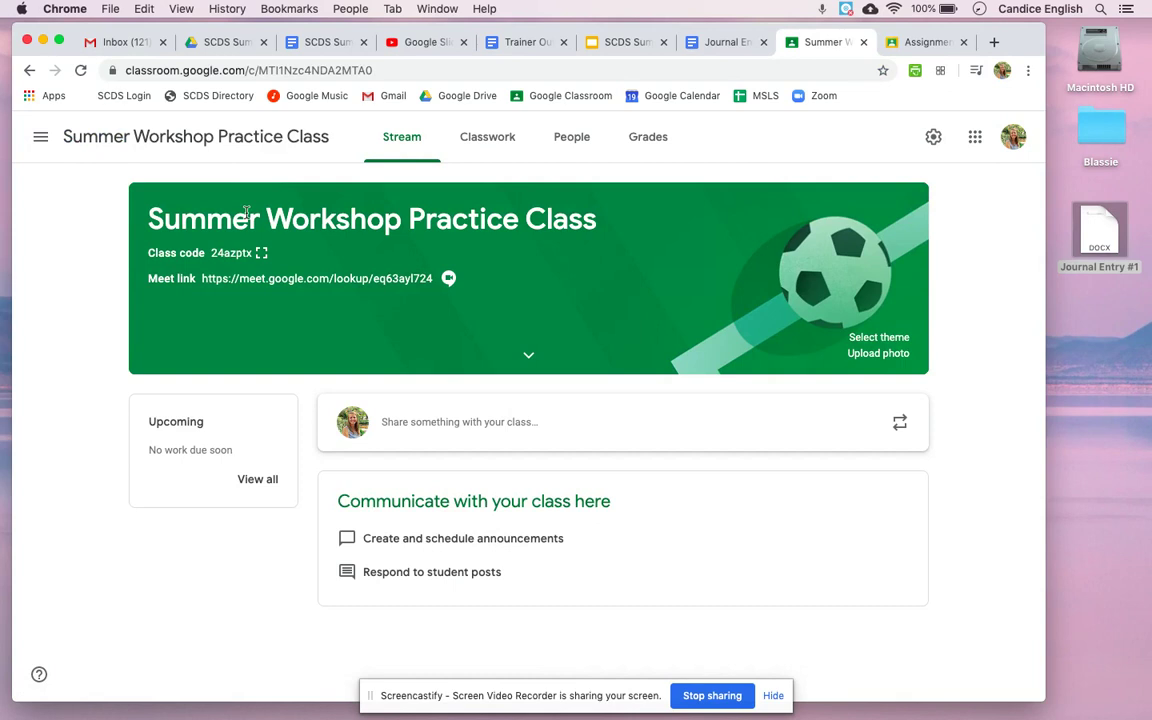
Create a new assignment in the class's Classwork and title it "Journal Entry #1", leaving the instructions empty
left_click(490, 142)
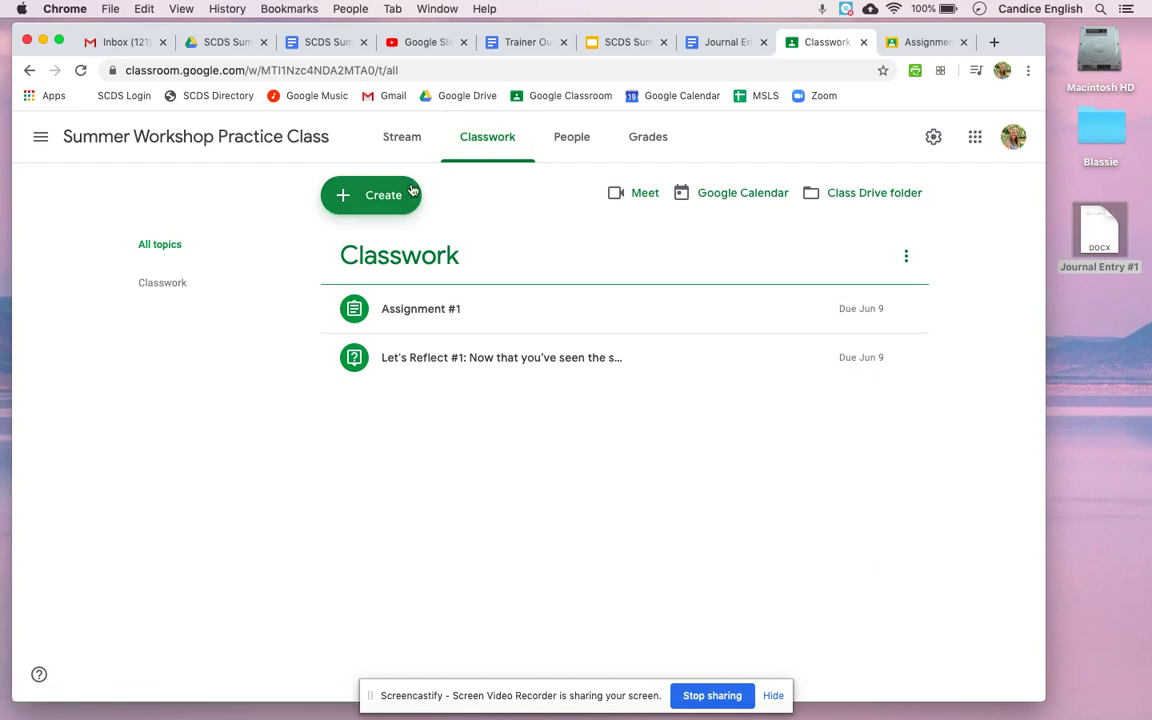
left_click(376, 196)
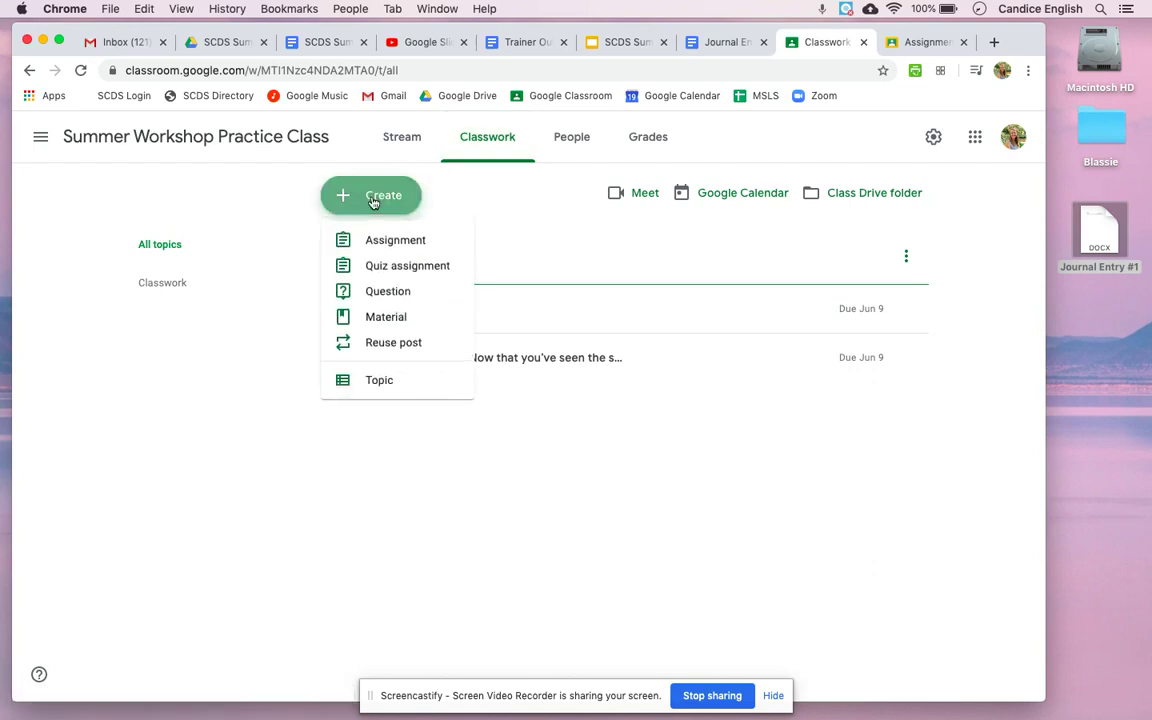
left_click(425, 241)
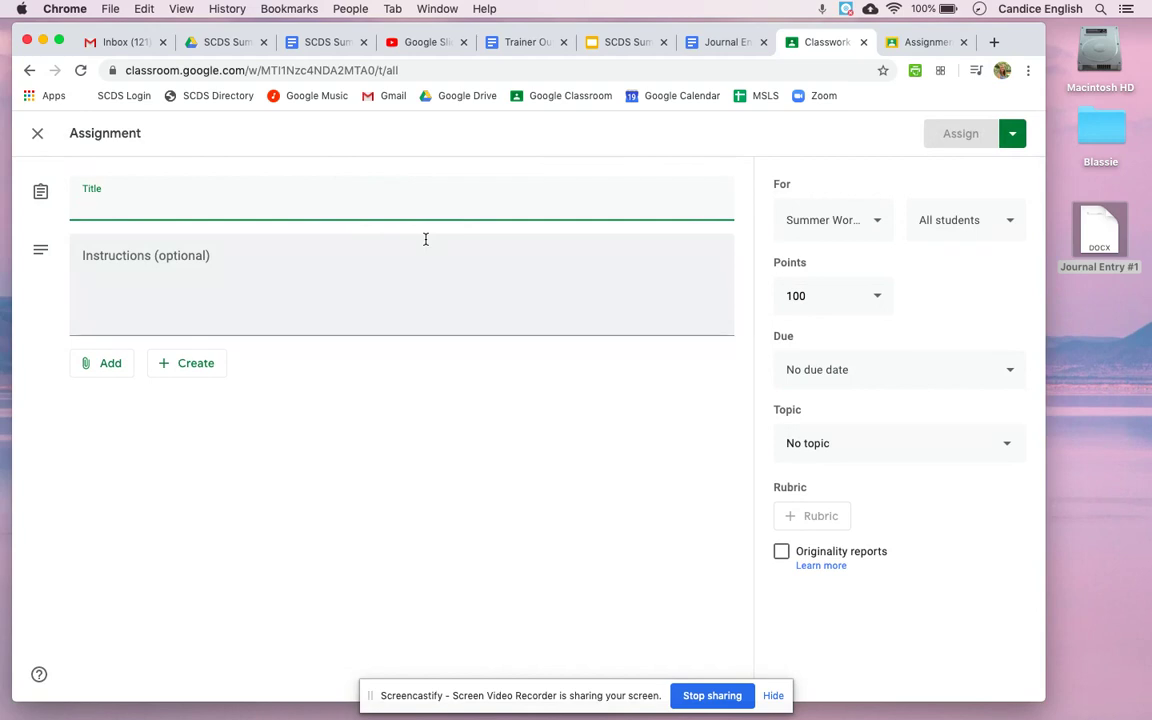
type("Journal E")
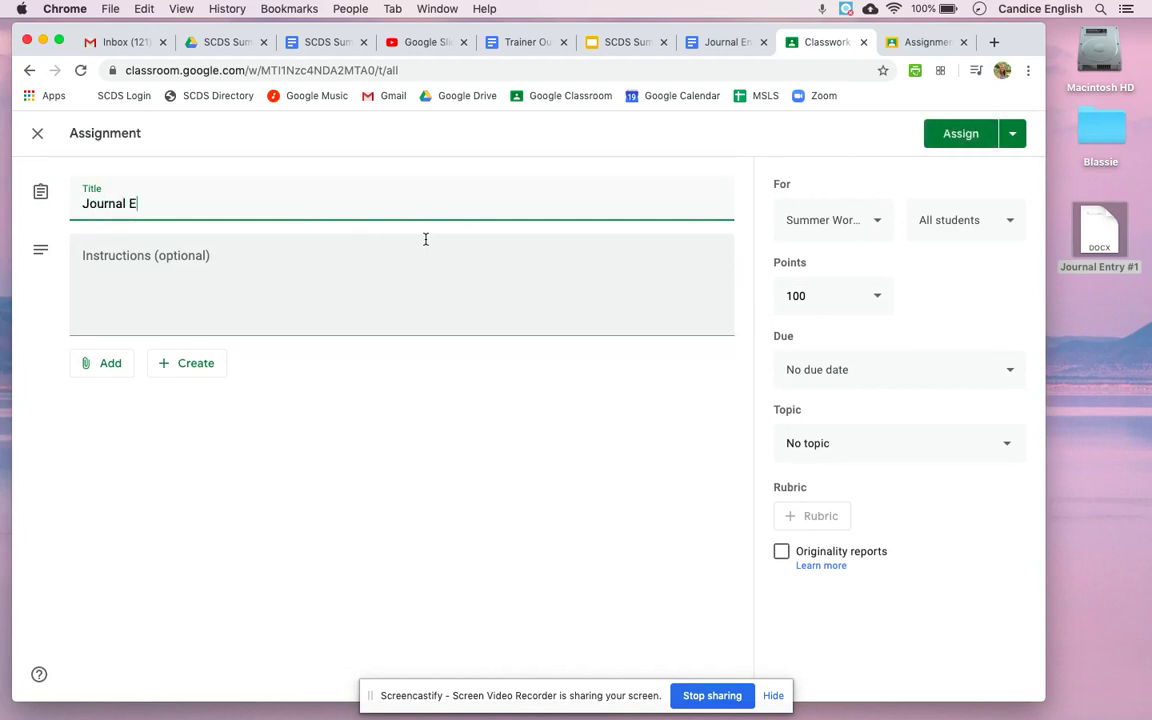
type("ntry #1")
left_click(368, 285)
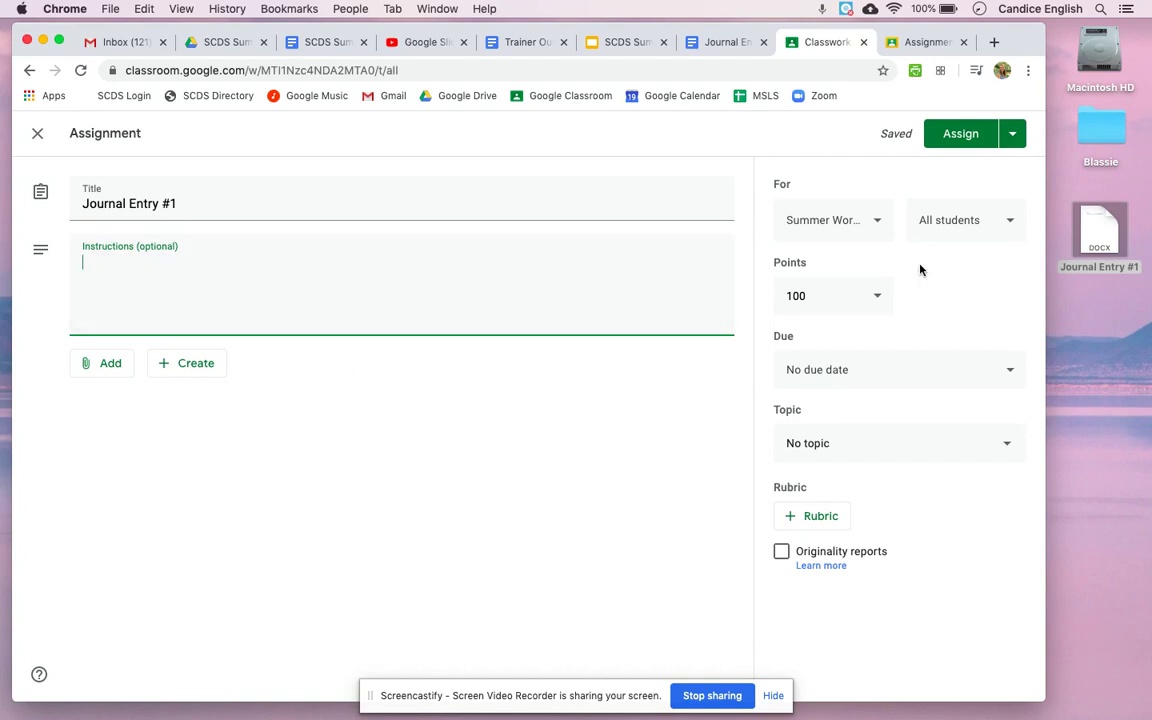
Examine which classes and students the assignment can go to and the grading options for its points
left_click(880, 238)
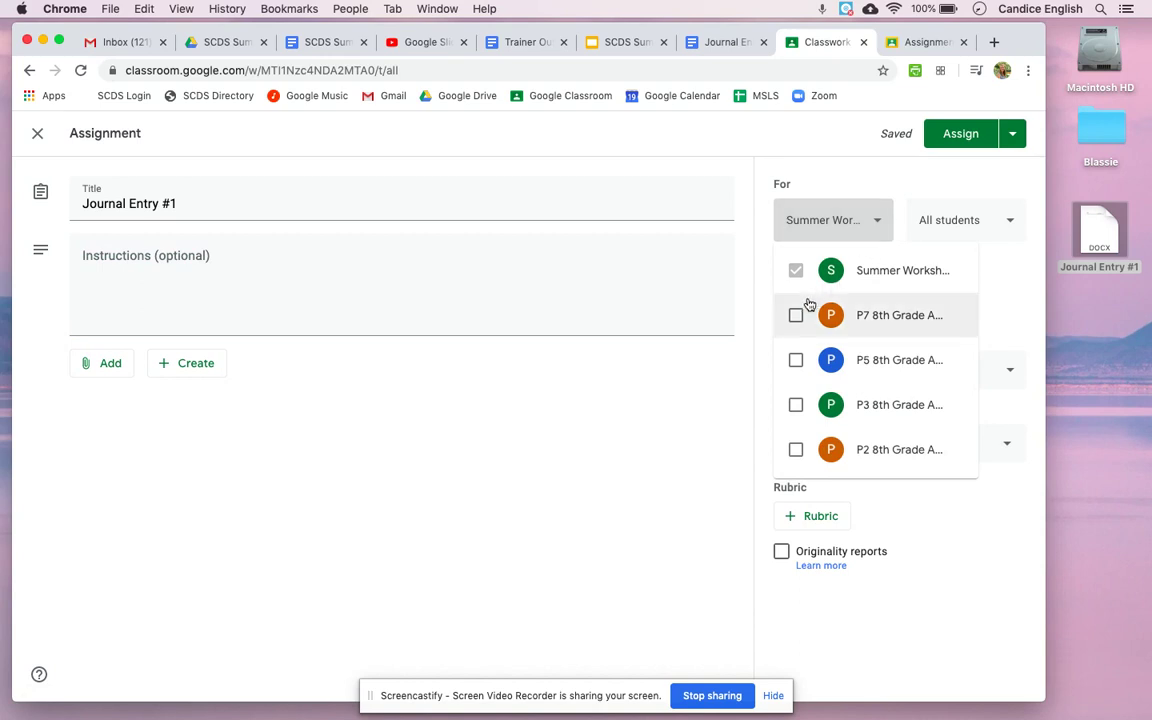
left_click(862, 216)
left_click(978, 231)
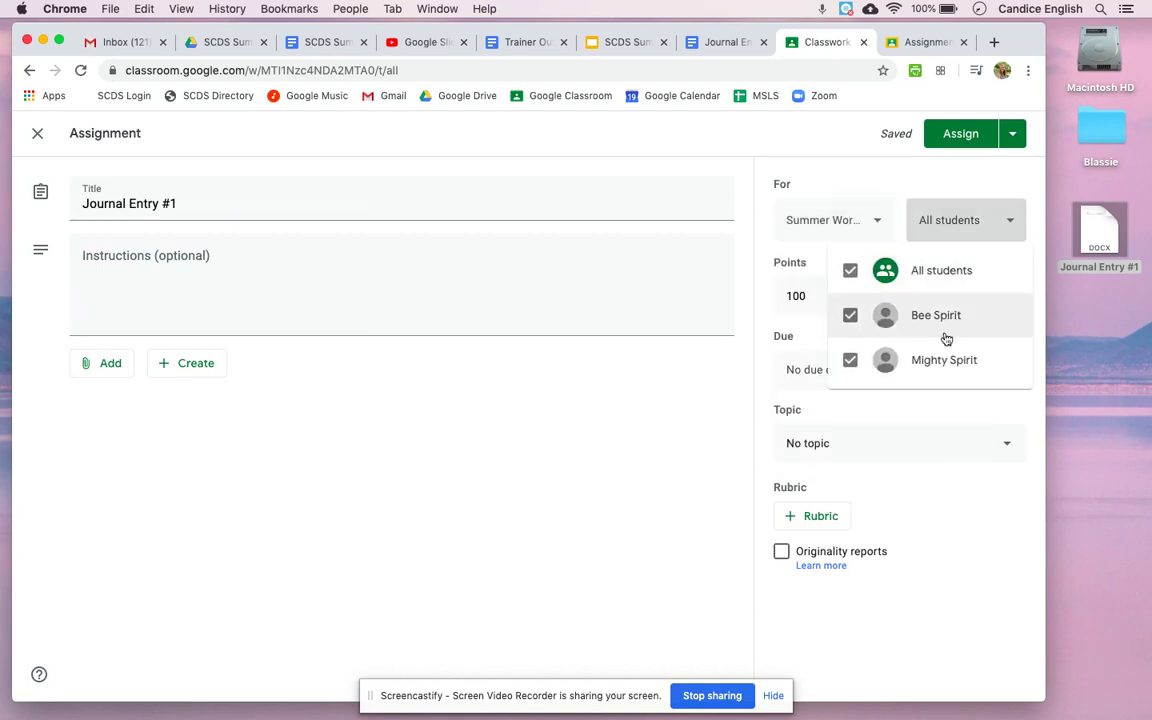
left_click(980, 232)
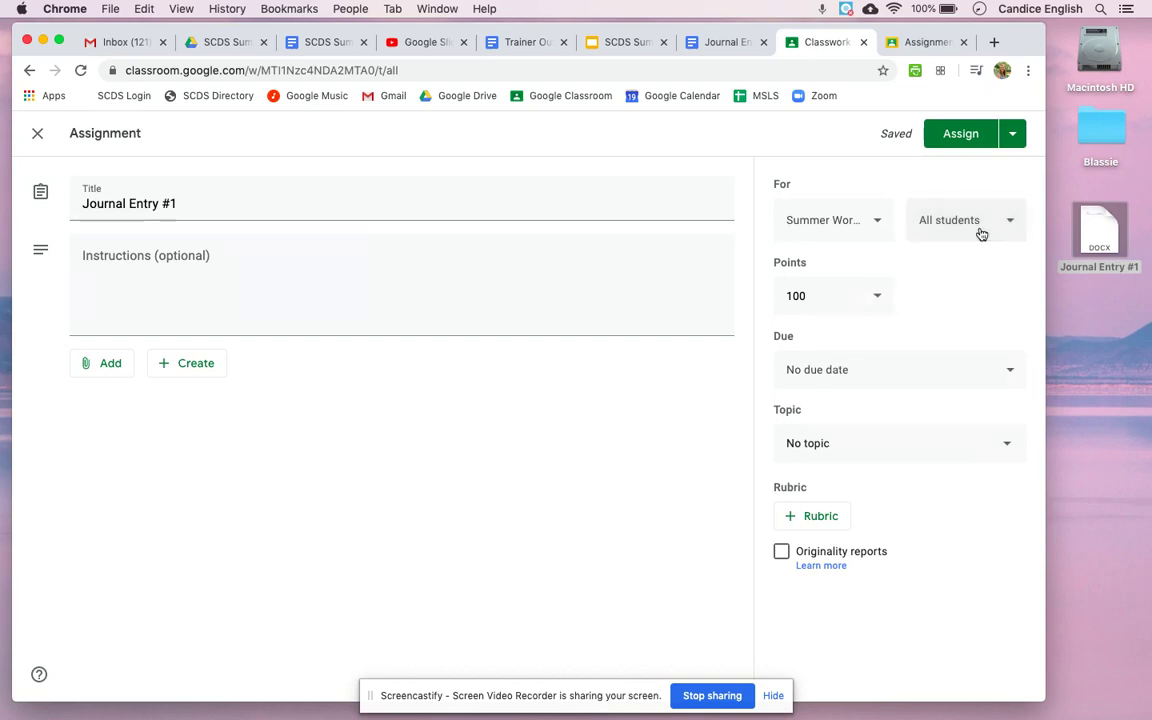
left_click(981, 233)
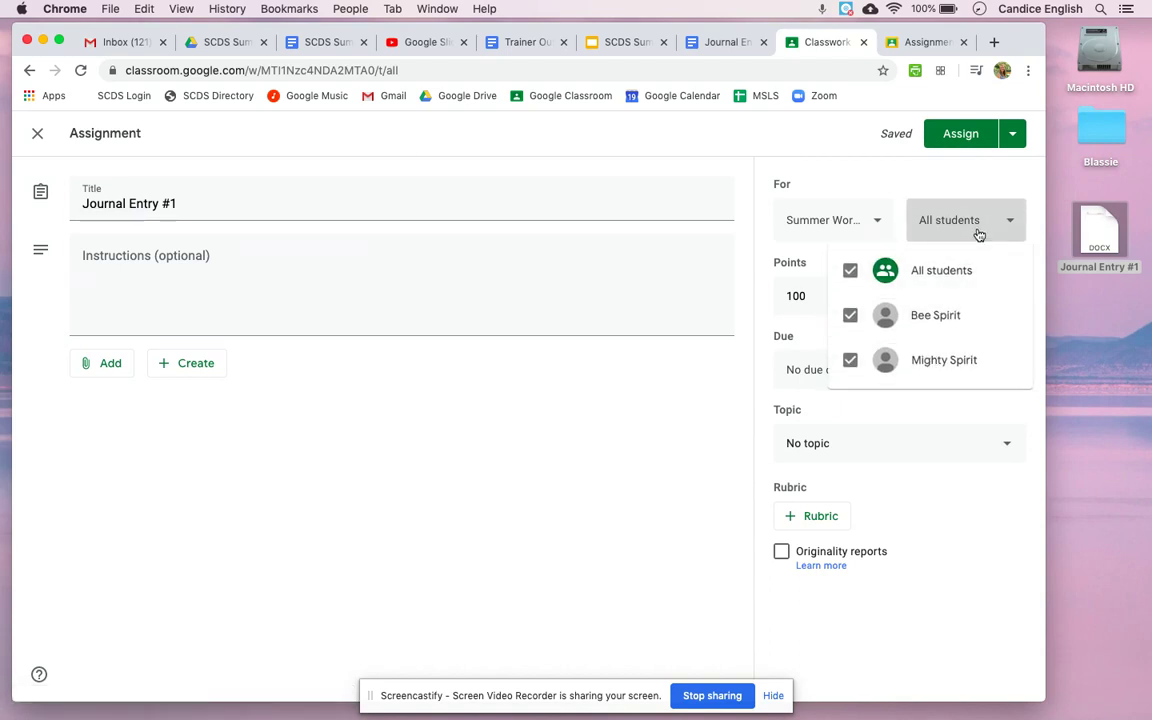
left_click(979, 233)
left_click(857, 300)
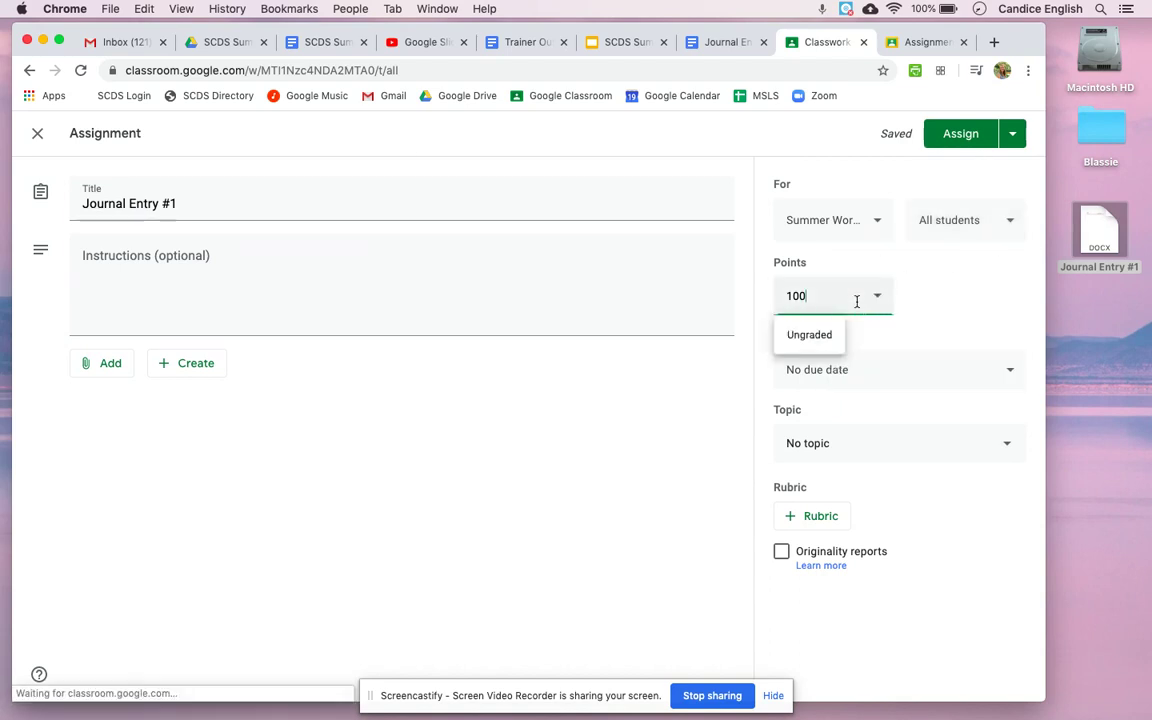
left_click(880, 298)
left_click(965, 315)
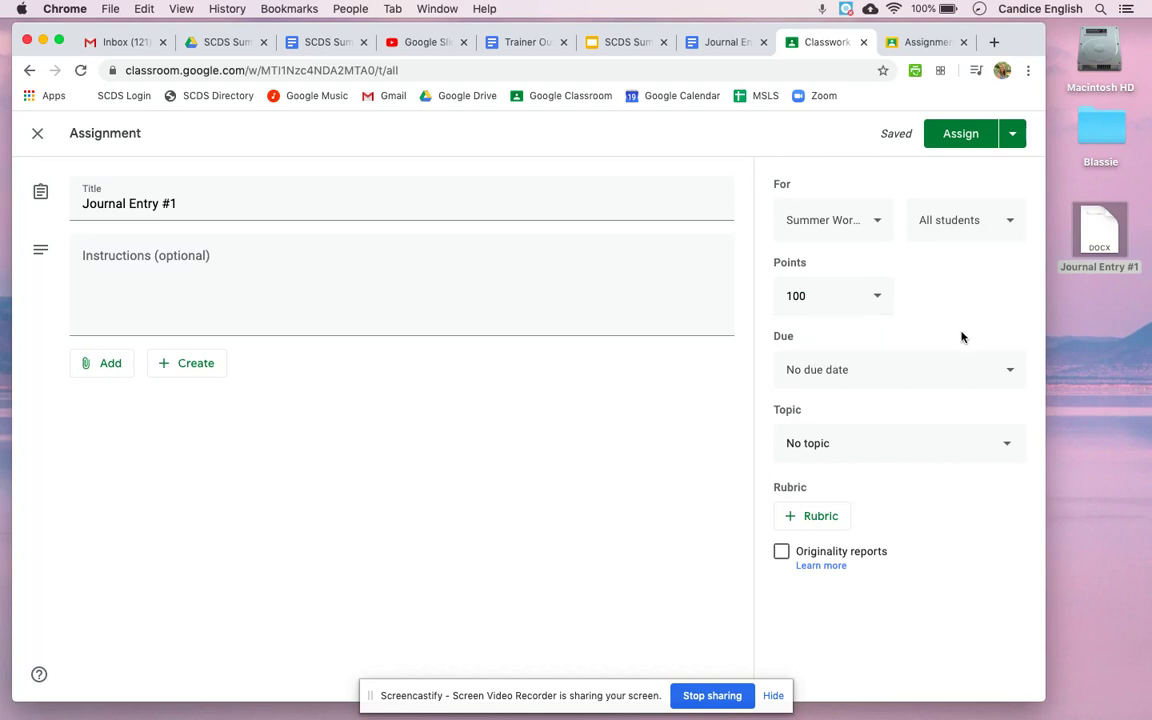
Set the assignment's due date to May 31, 2020 at 11:59 PM
left_click(952, 370)
left_click(919, 436)
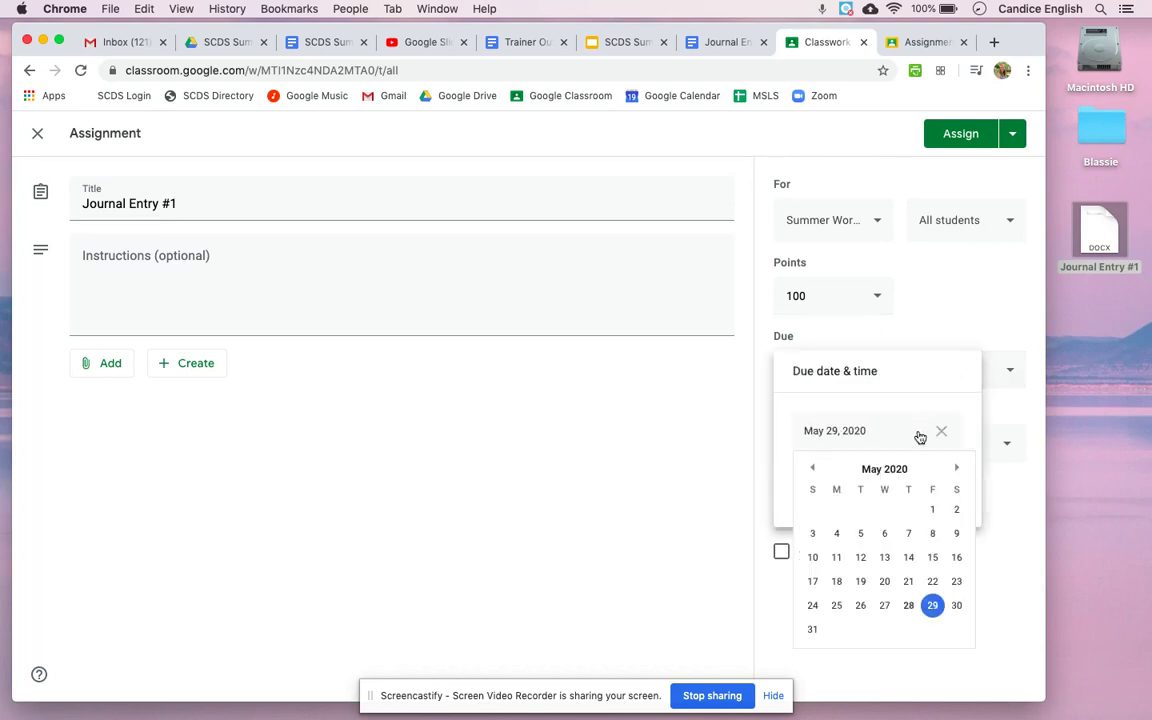
left_click(813, 630)
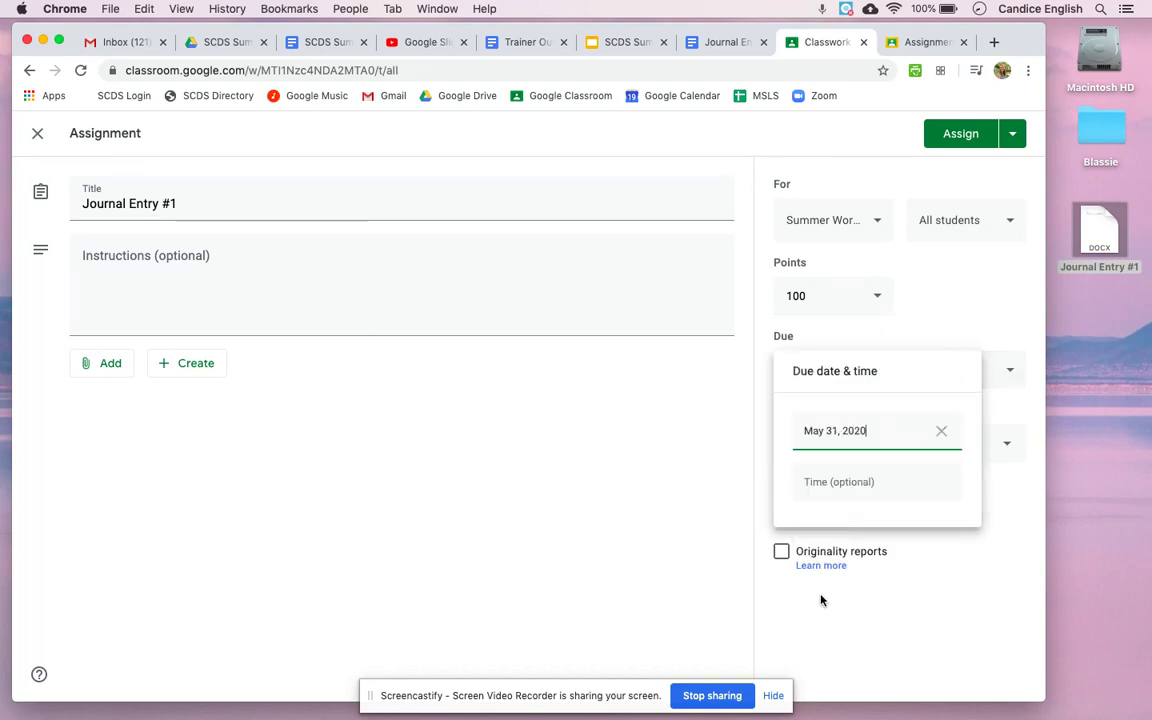
left_click(839, 484)
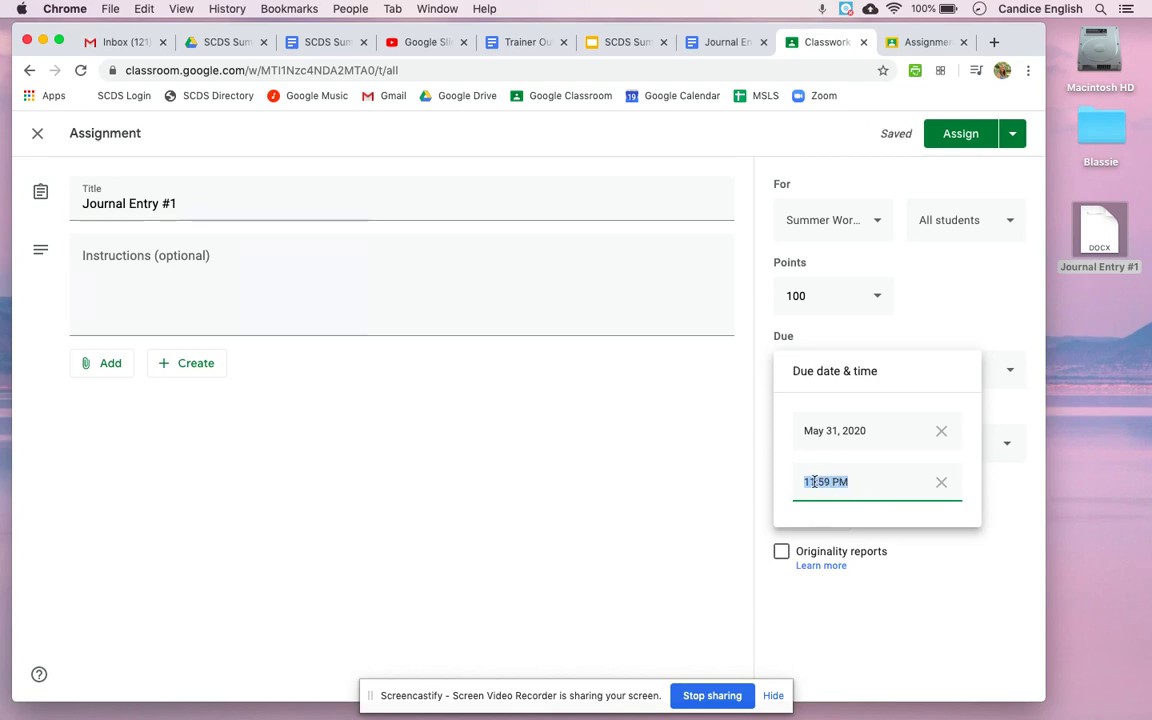
left_click(955, 317)
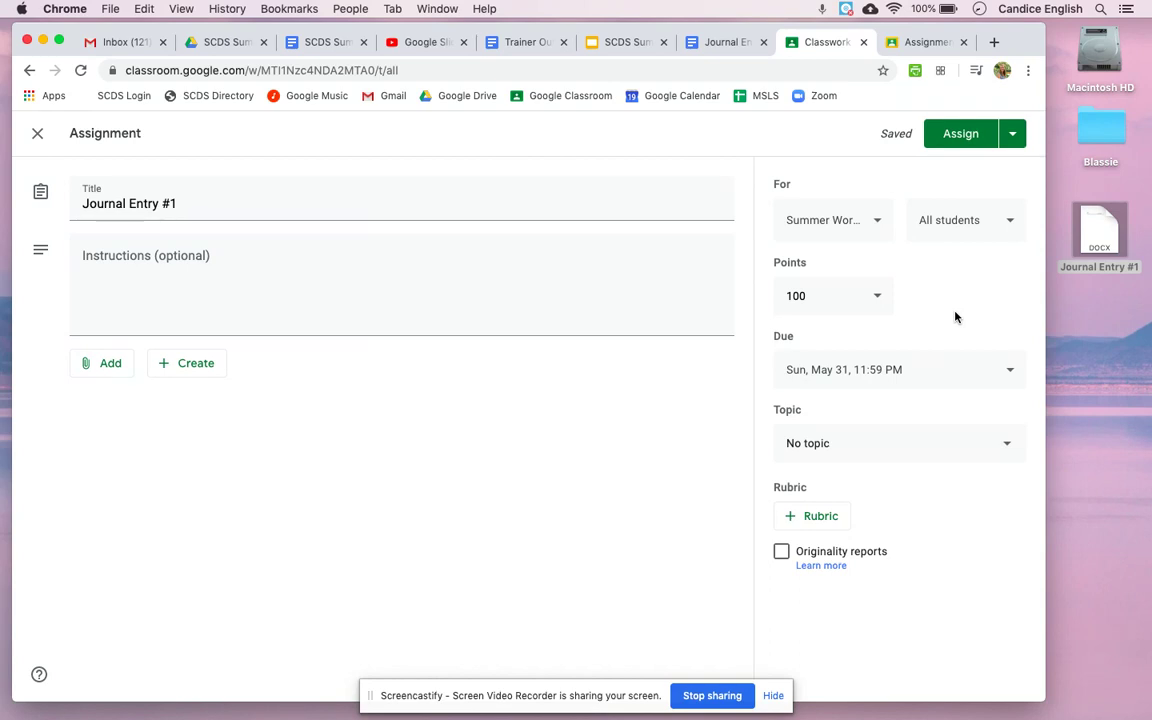
Create a new topic named "Homework" for the assignment
left_click(904, 443)
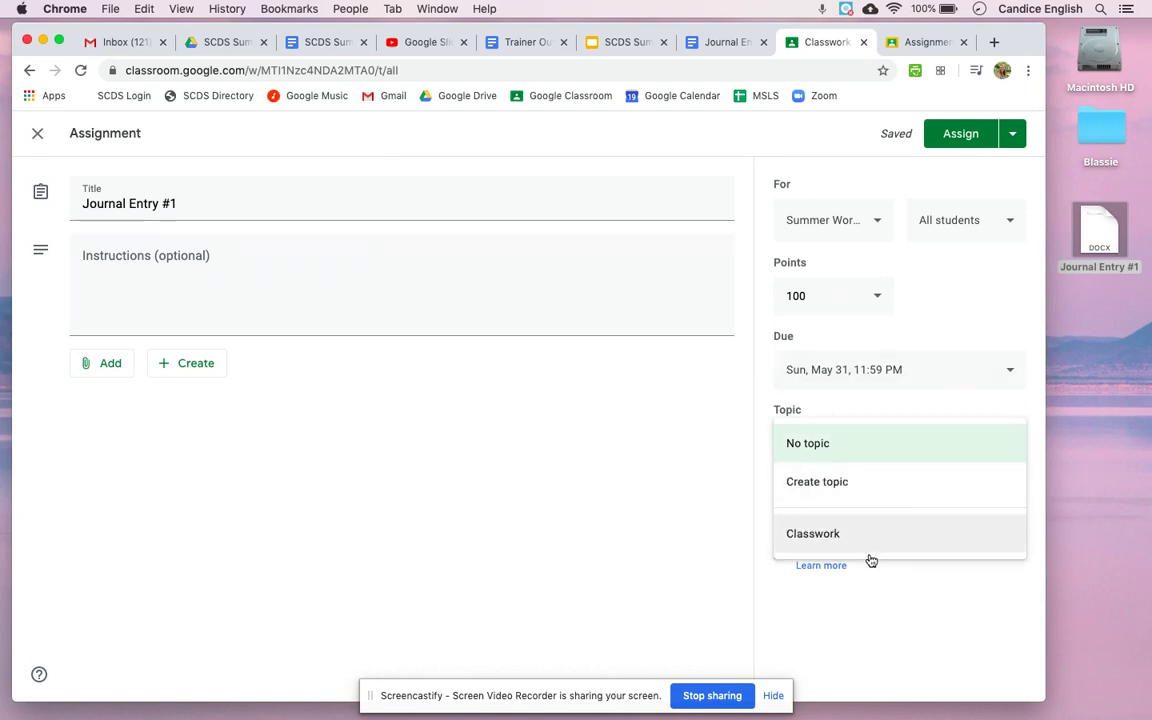
left_click(879, 496)
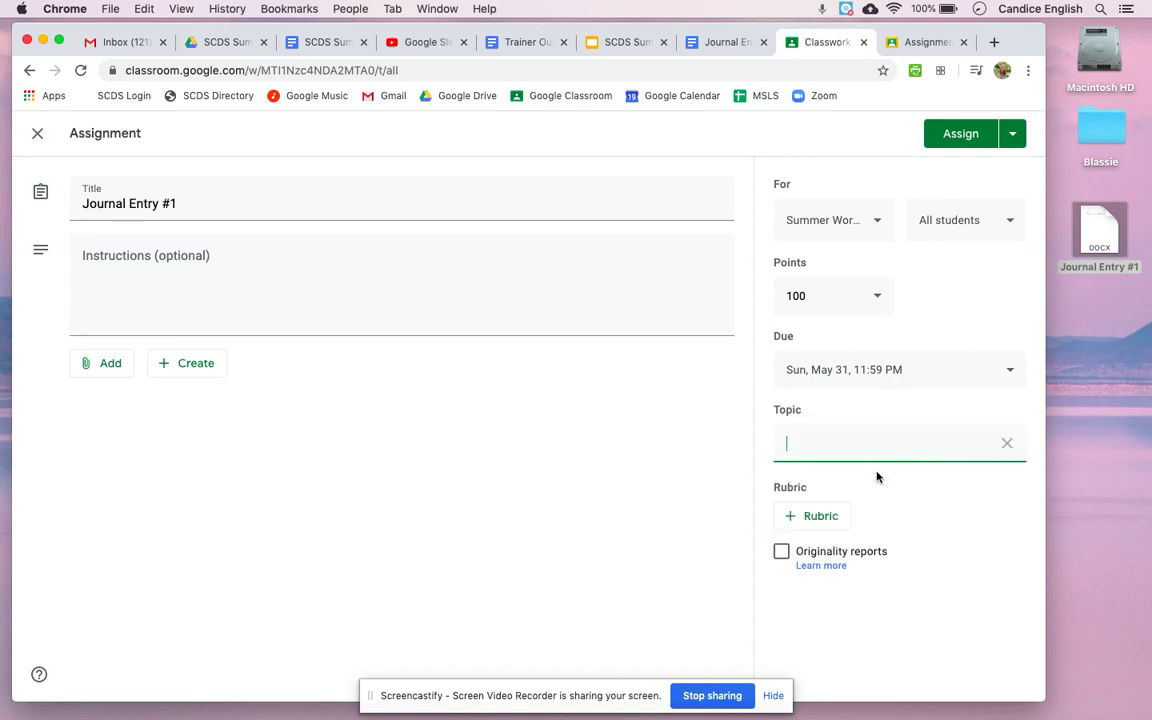
type("Homework")
left_click(936, 487)
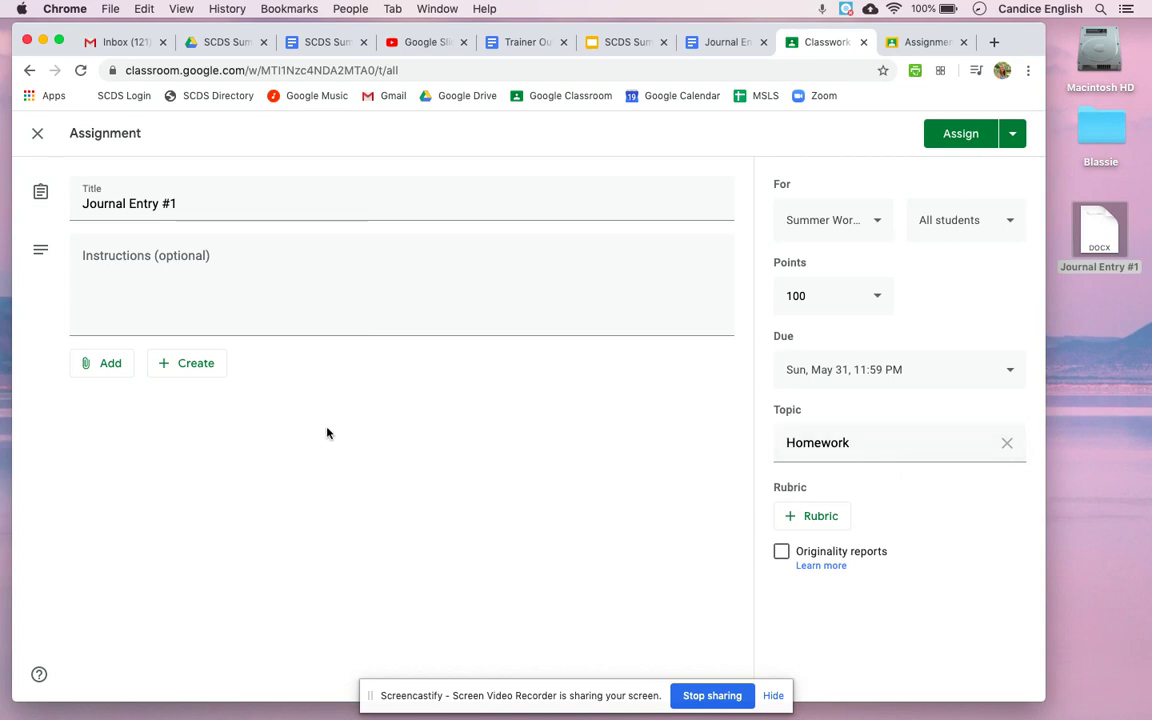
left_click(103, 367)
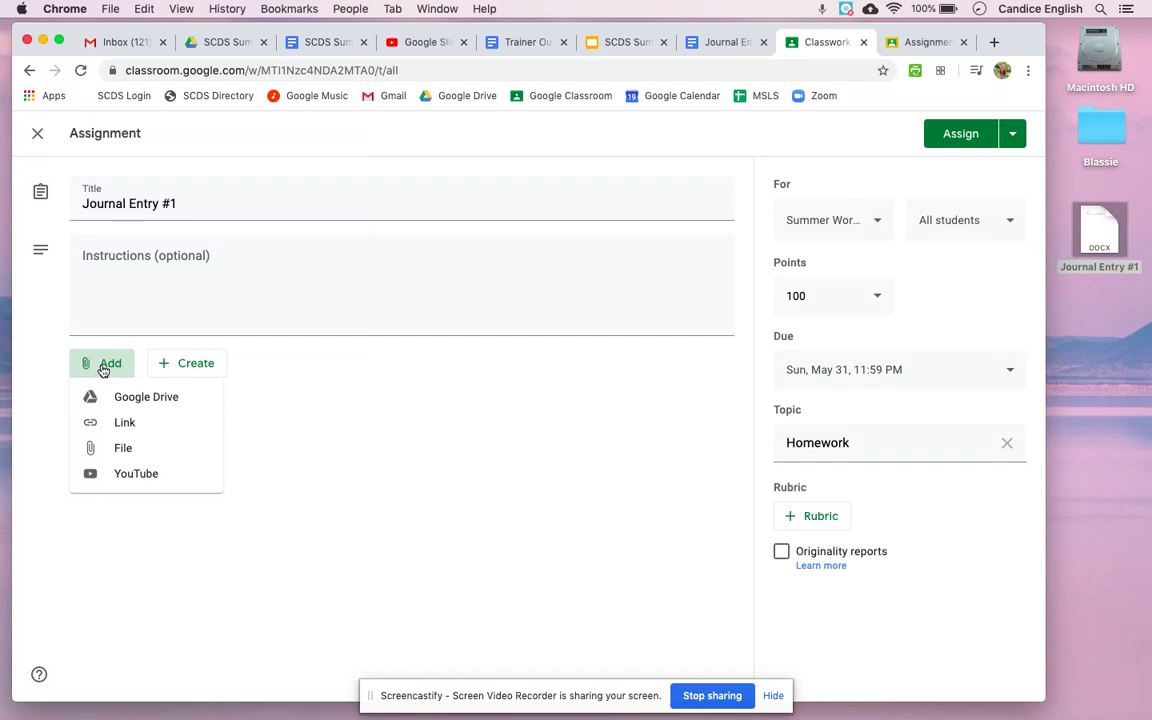
left_click(197, 368)
left_click(198, 370)
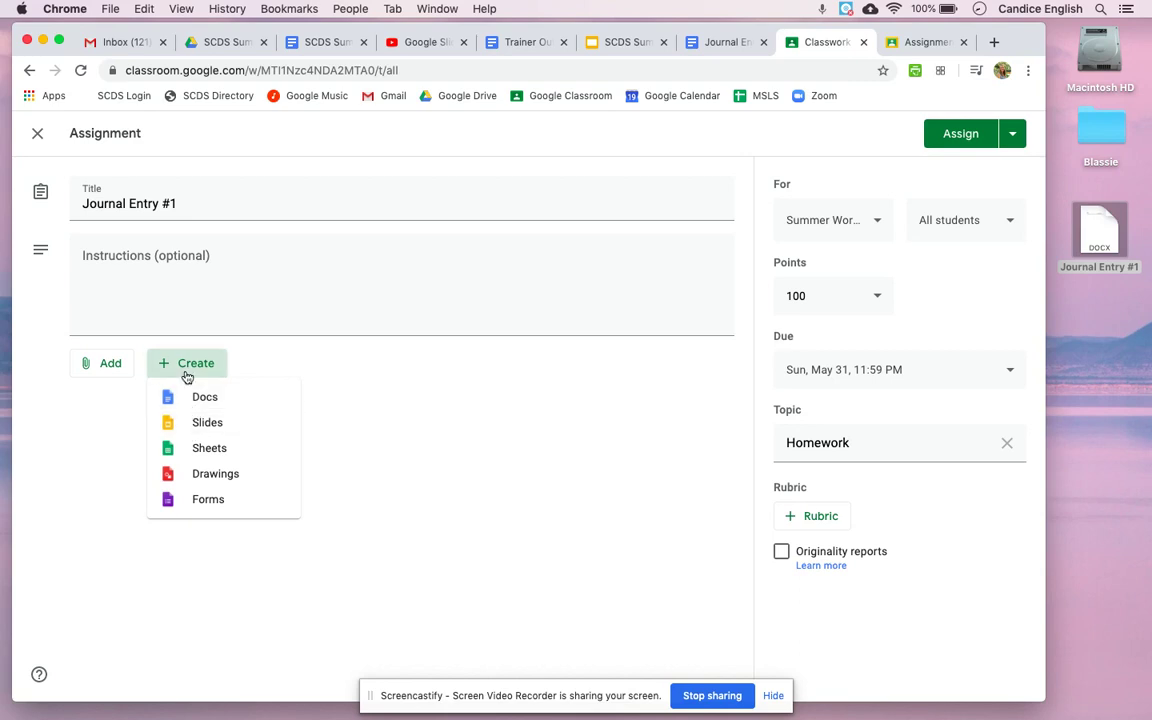
left_click(96, 366)
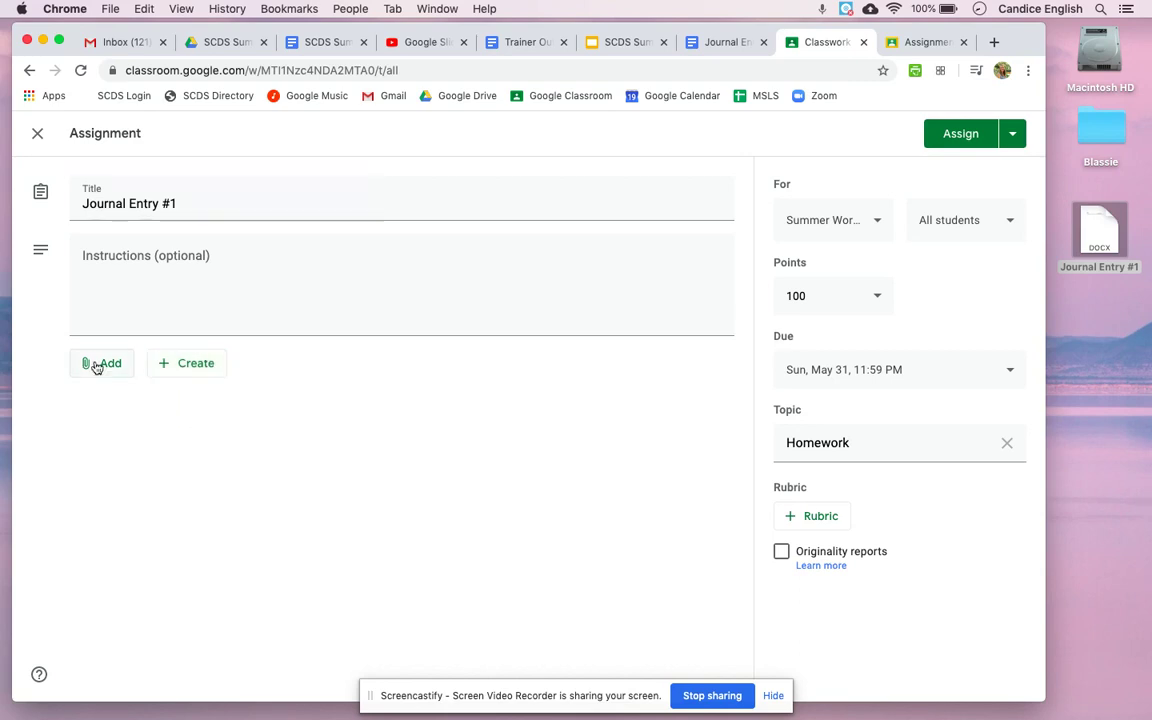
Search Google Drive for "journal" and attach the Google Docs file "Journal Entry #1" to the assignment
left_click(96, 366)
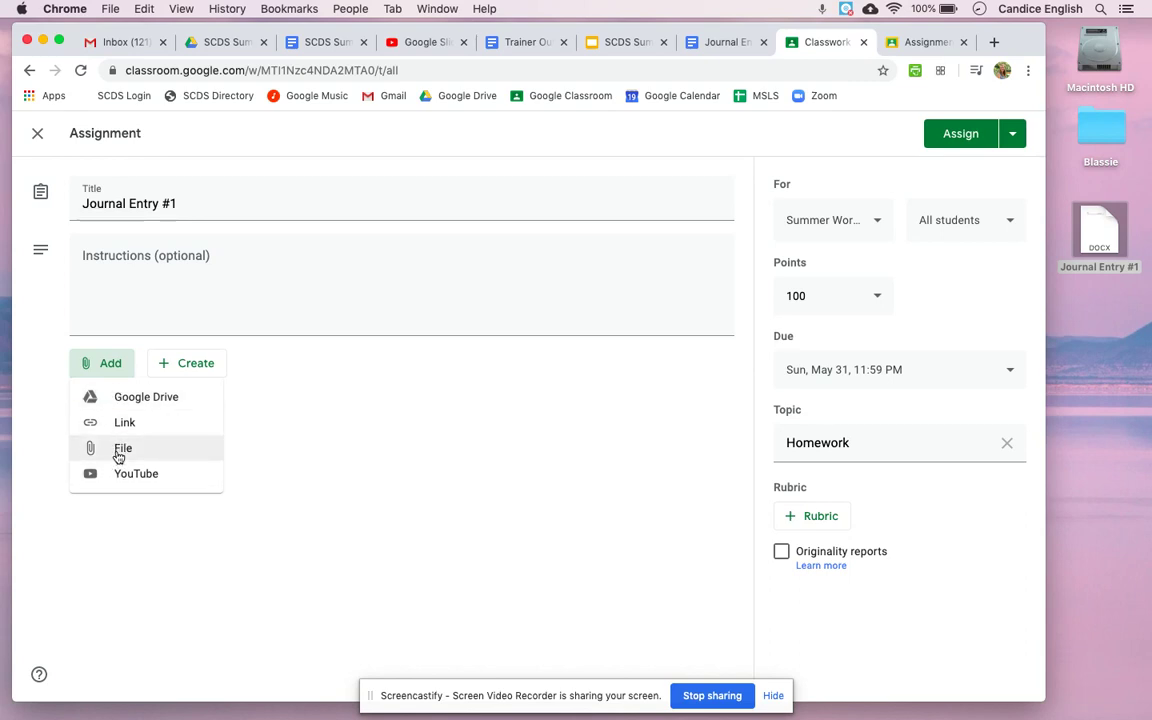
left_click(136, 400)
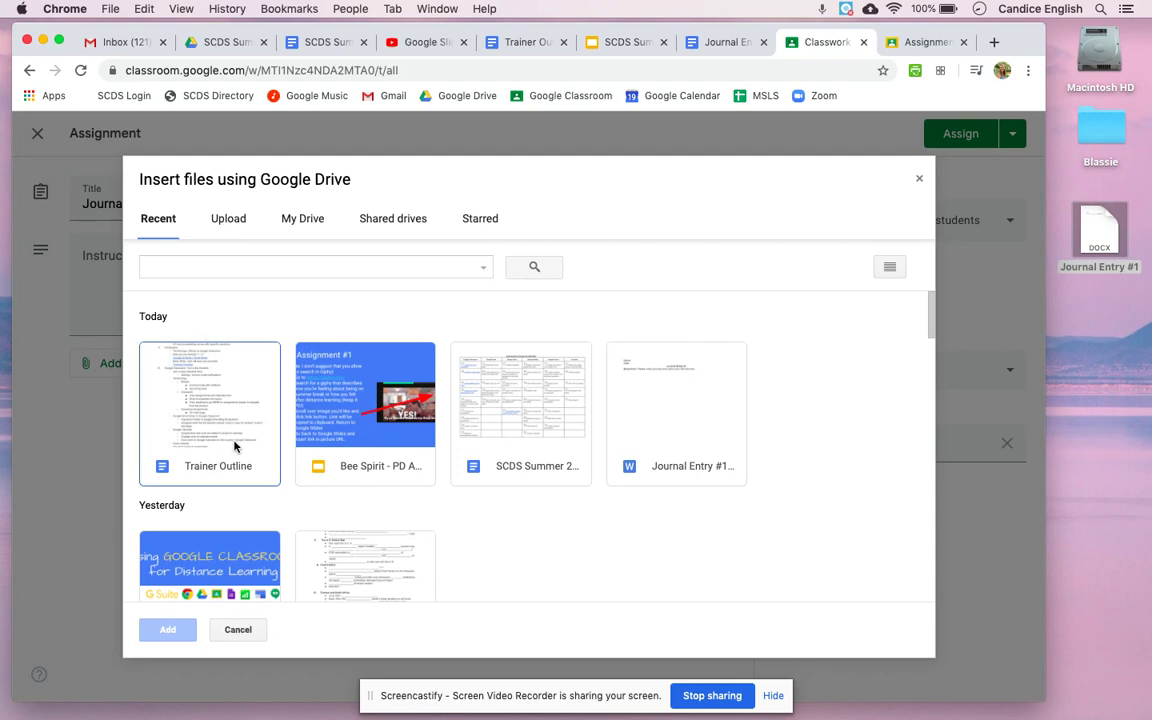
left_click(680, 469)
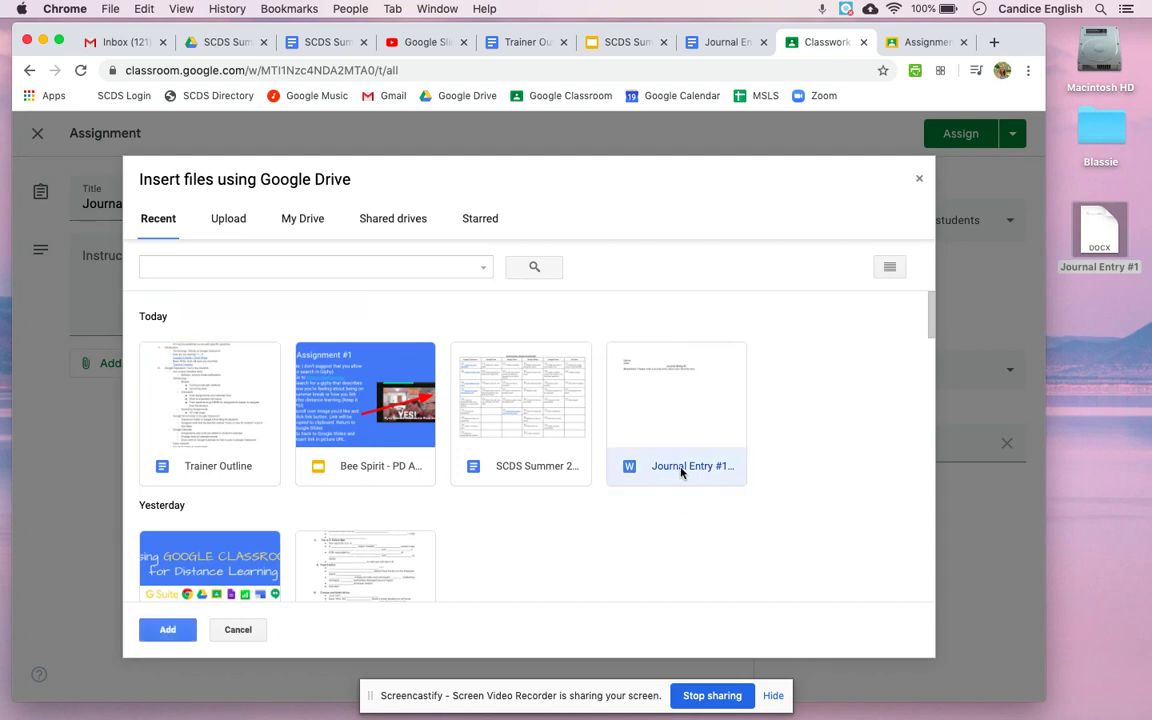
scroll(600, 520, "down", 2)
scroll(594, 525, "down", 3)
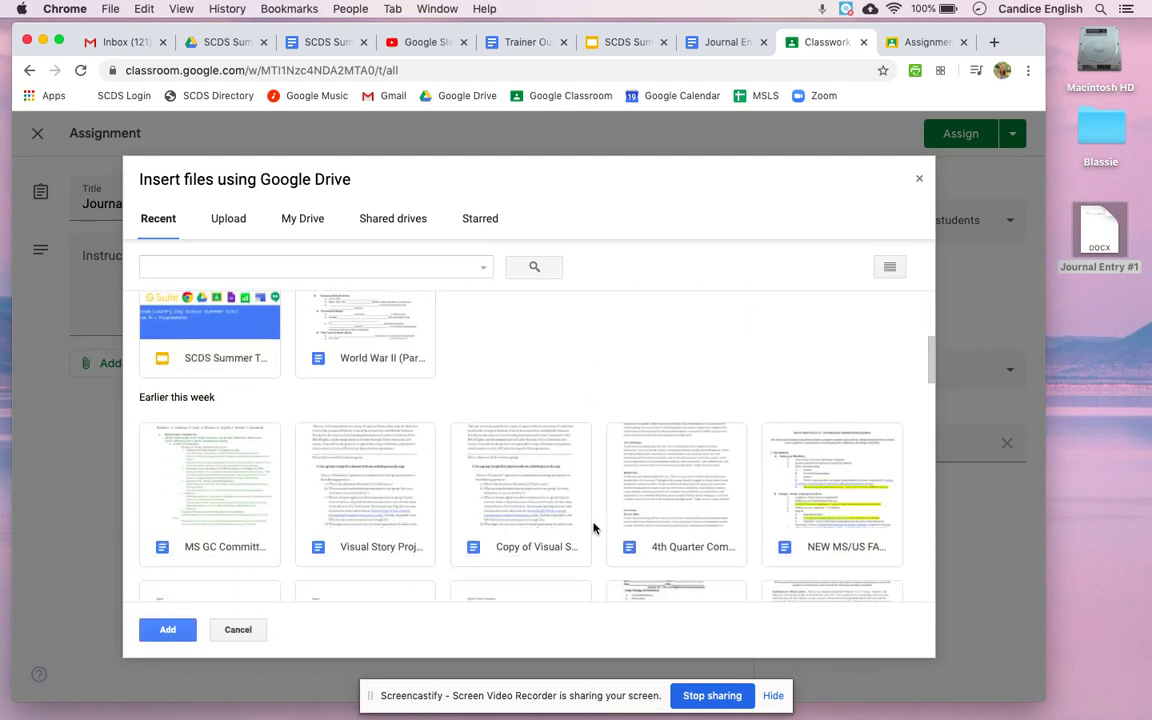
scroll(585, 520, "up", 5)
left_click(293, 262)
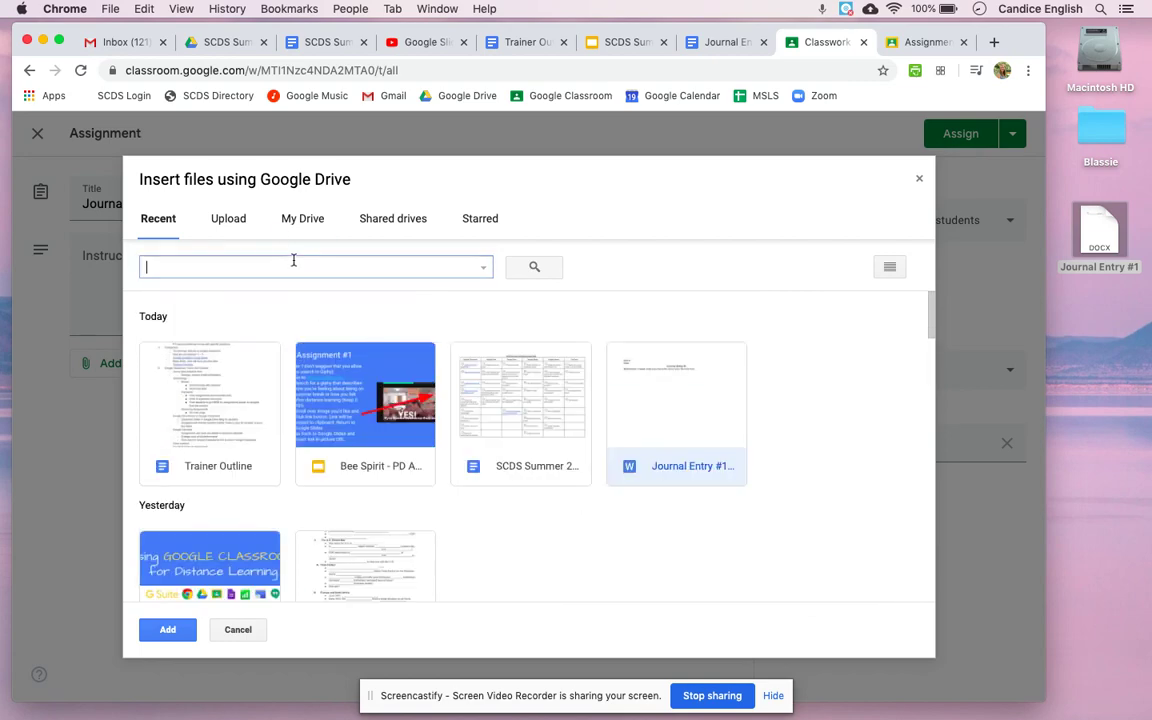
type("journal")
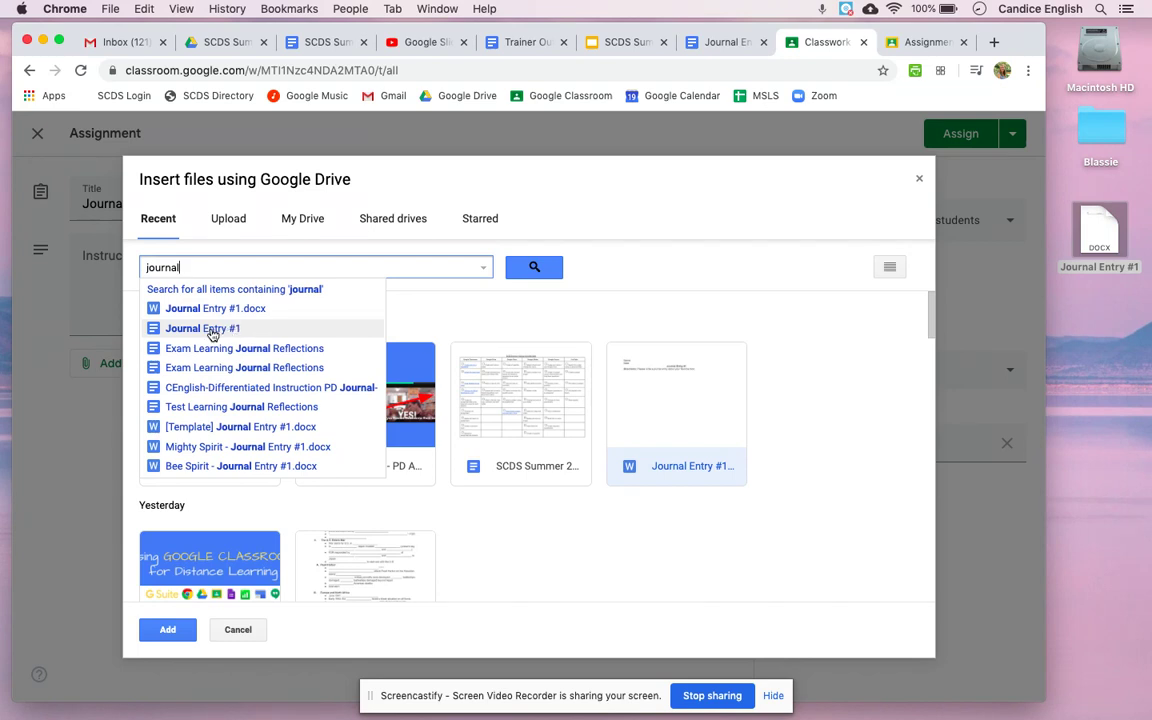
left_click(232, 329)
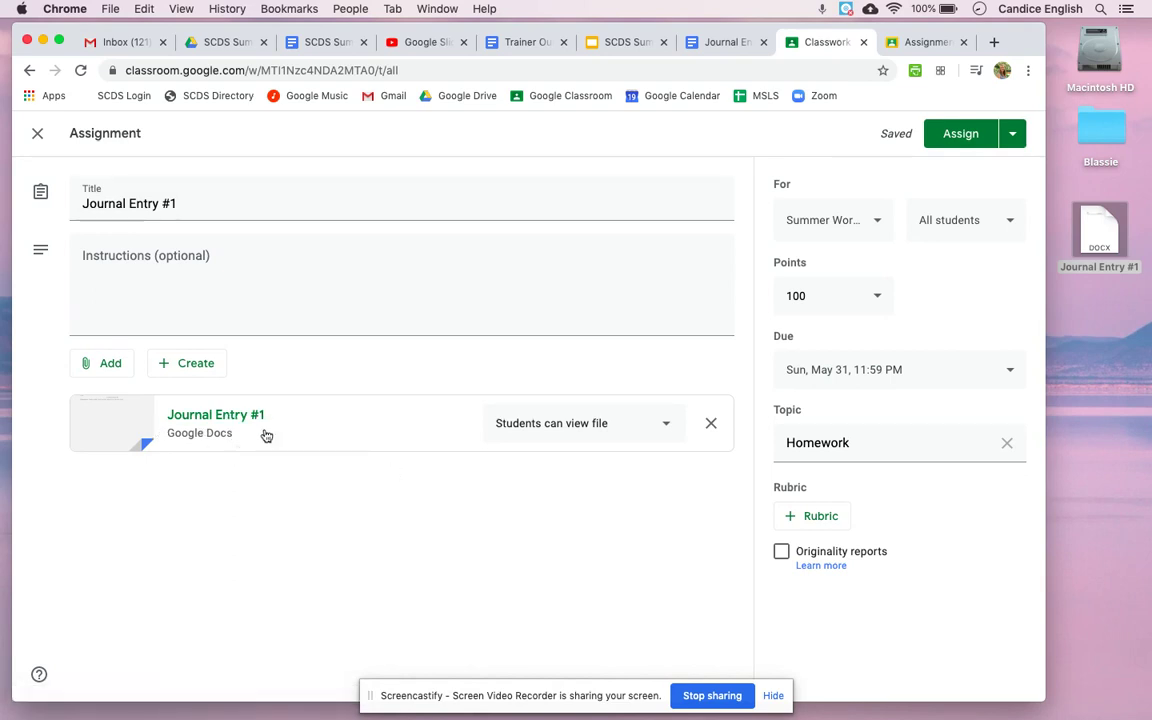
Set the attached Journal Entry #1 document's student access to "Make a copy for each student"
left_click(598, 424)
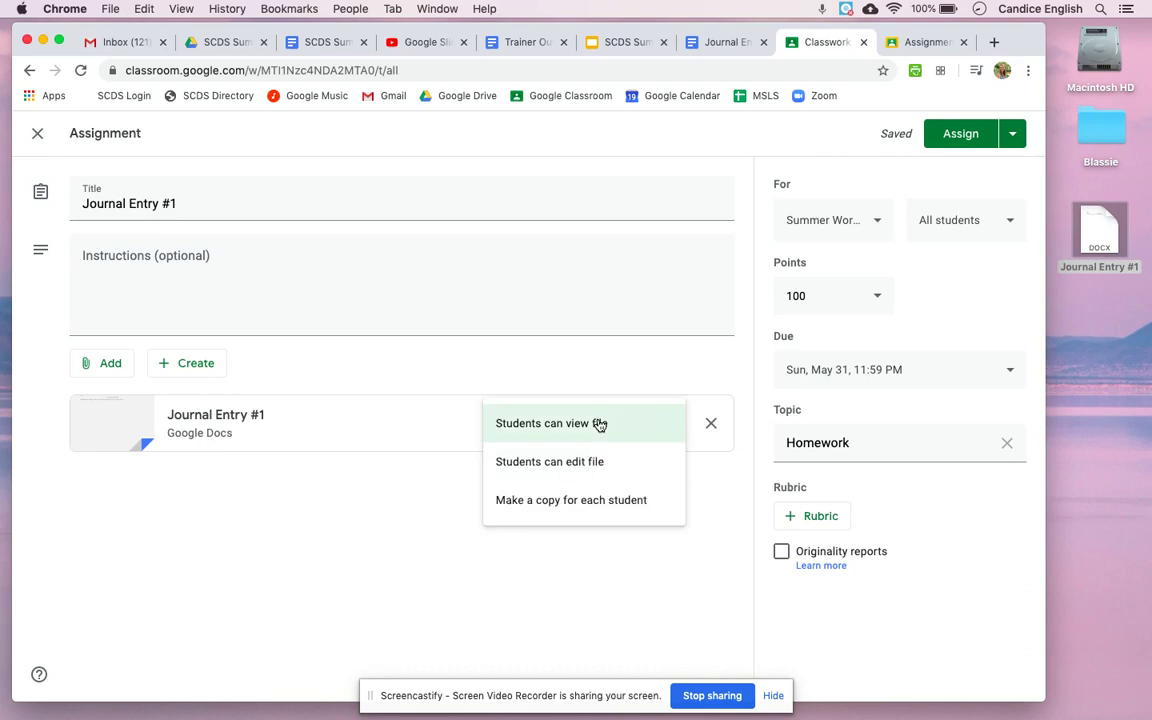
left_click(612, 501)
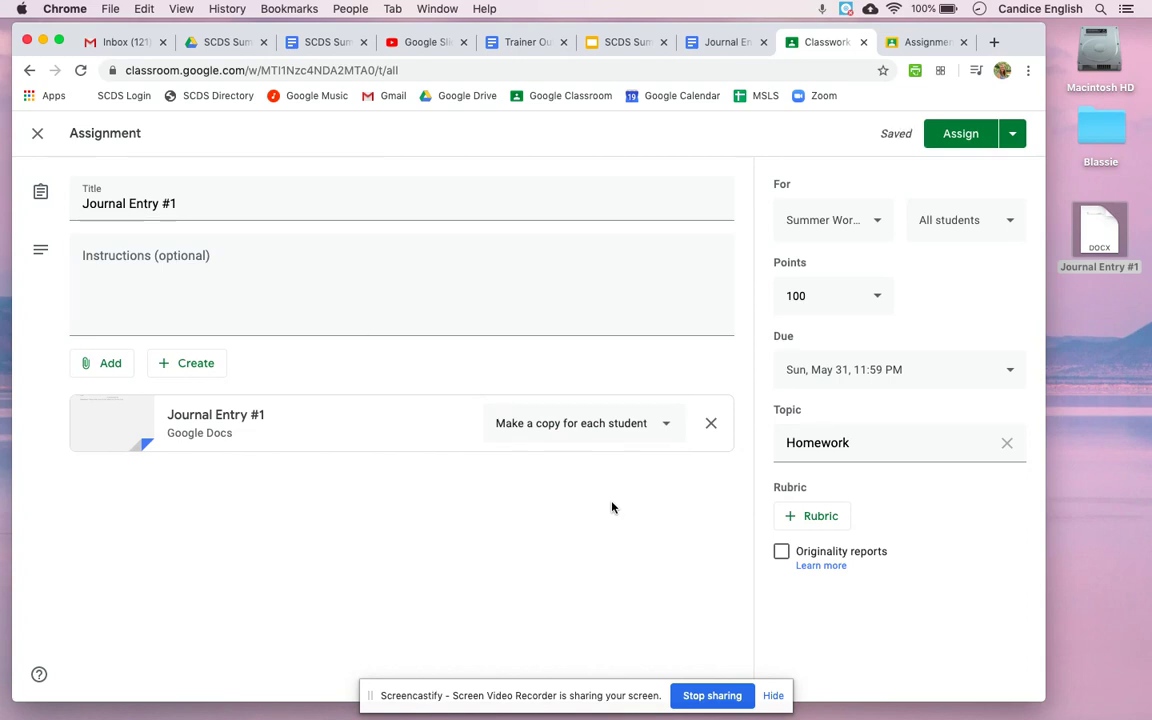
left_click(613, 437)
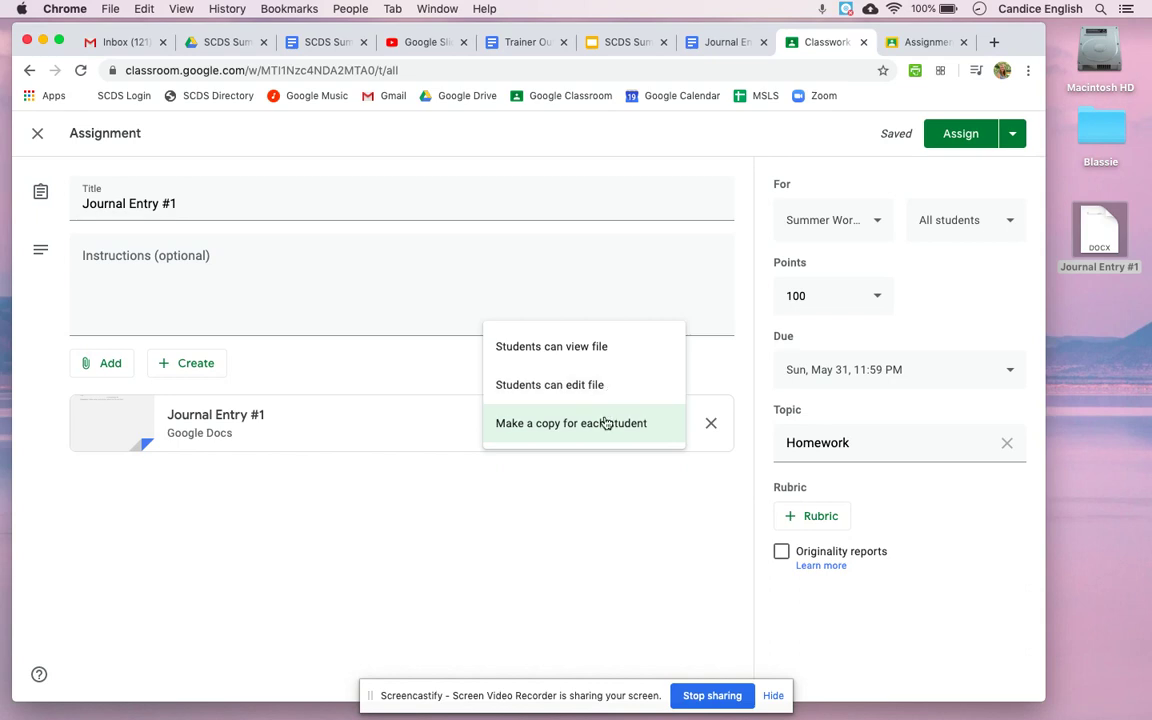
left_click(541, 428)
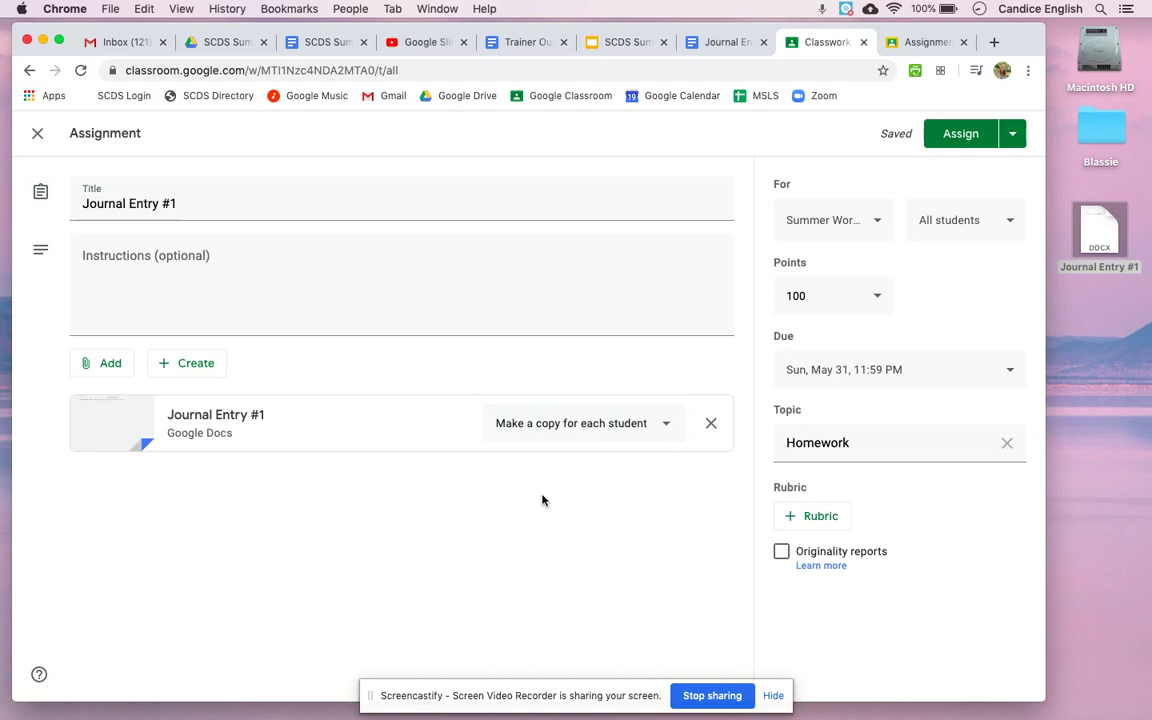
left_click(578, 435)
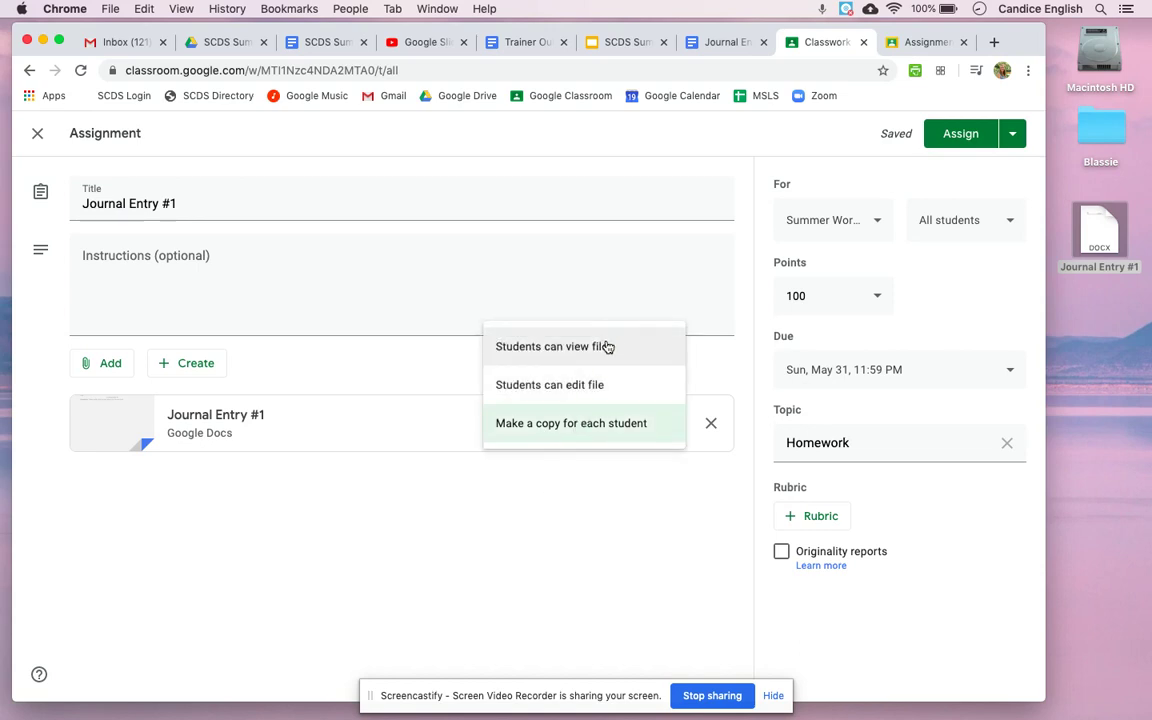
left_click(575, 428)
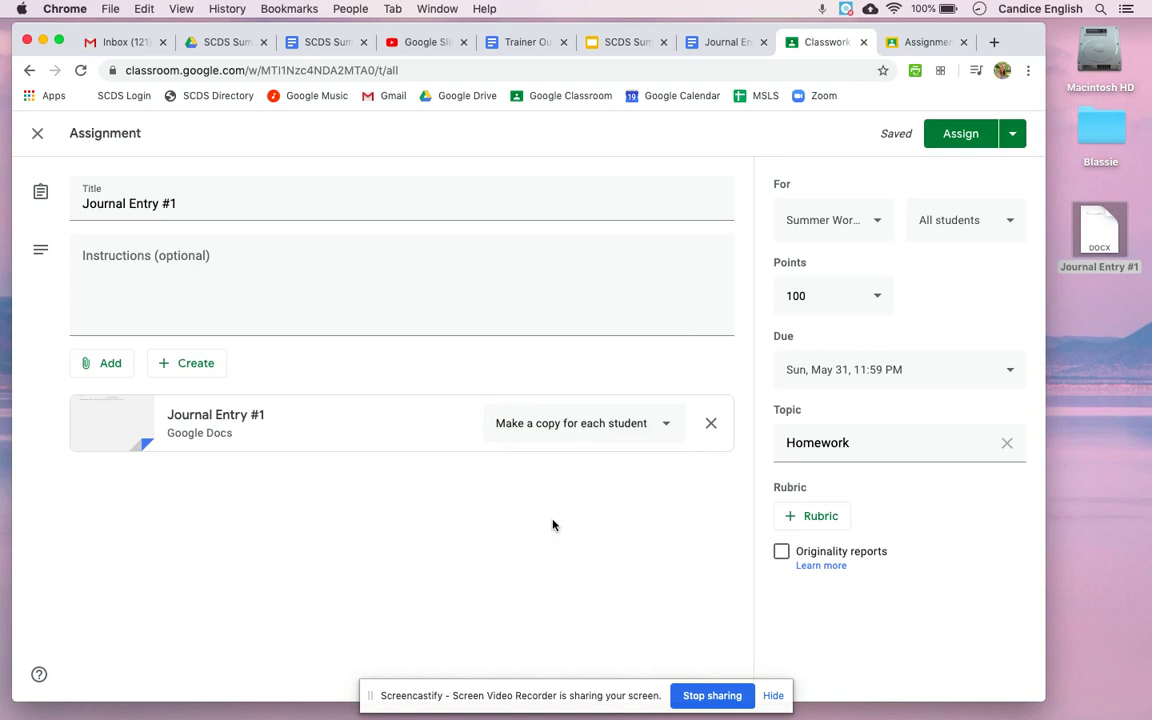
left_click(116, 366)
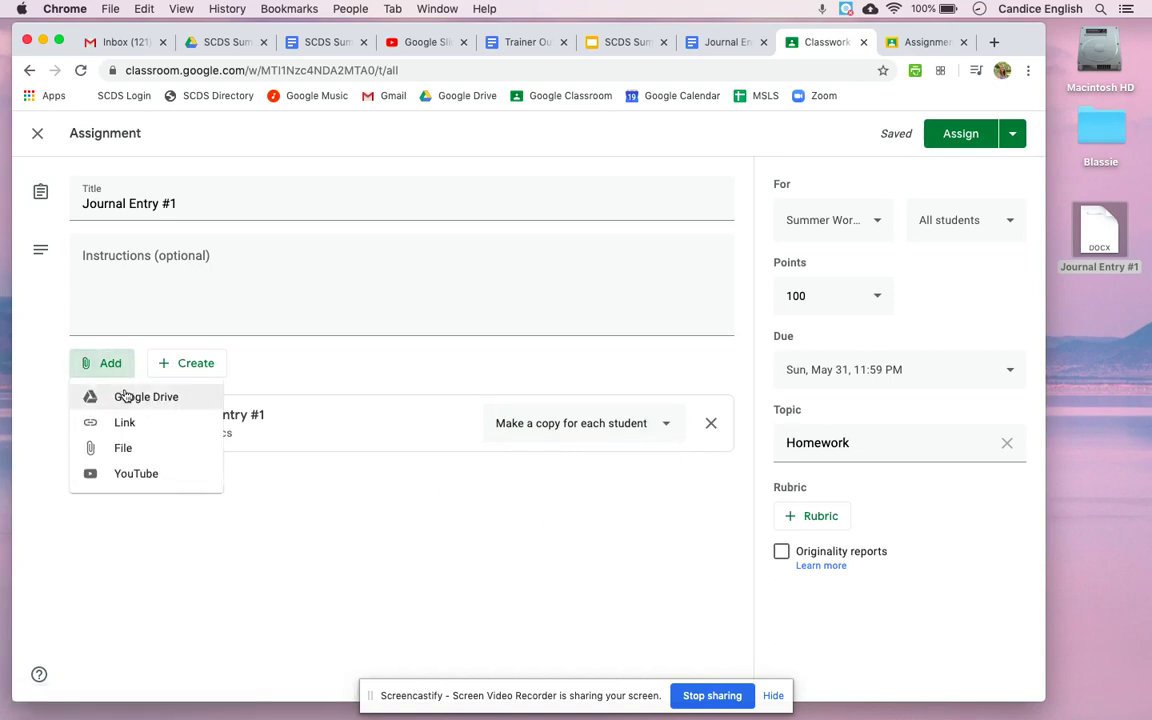
left_click(130, 397)
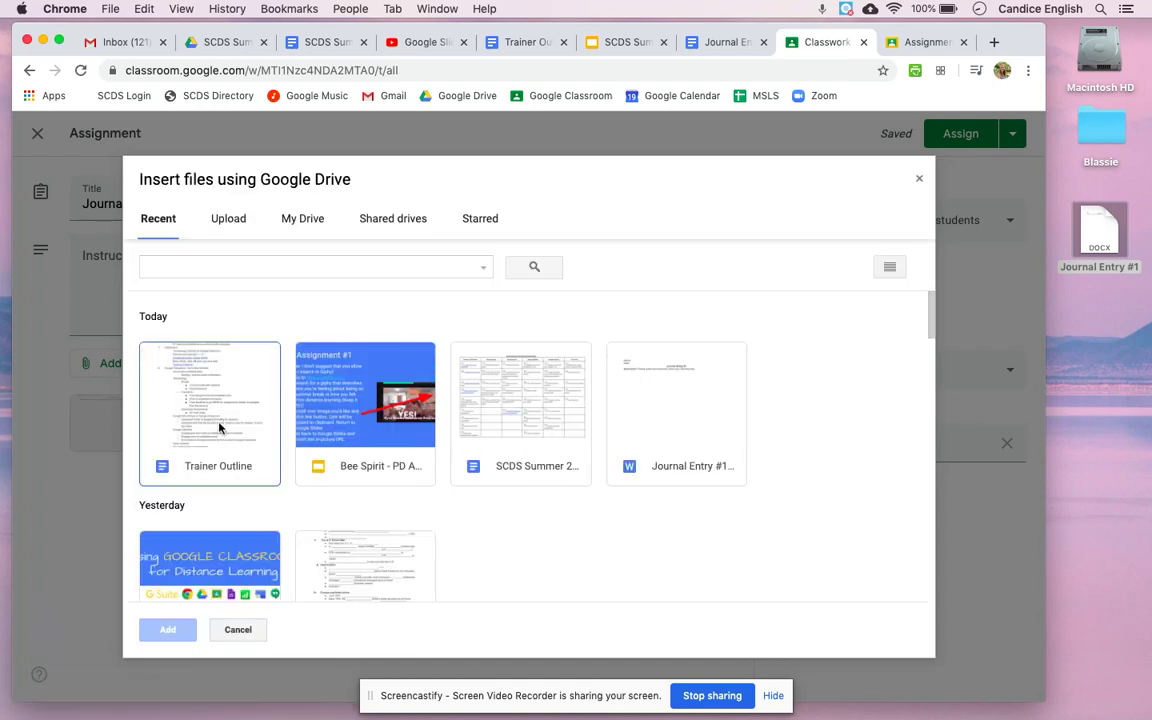
left_click(214, 431)
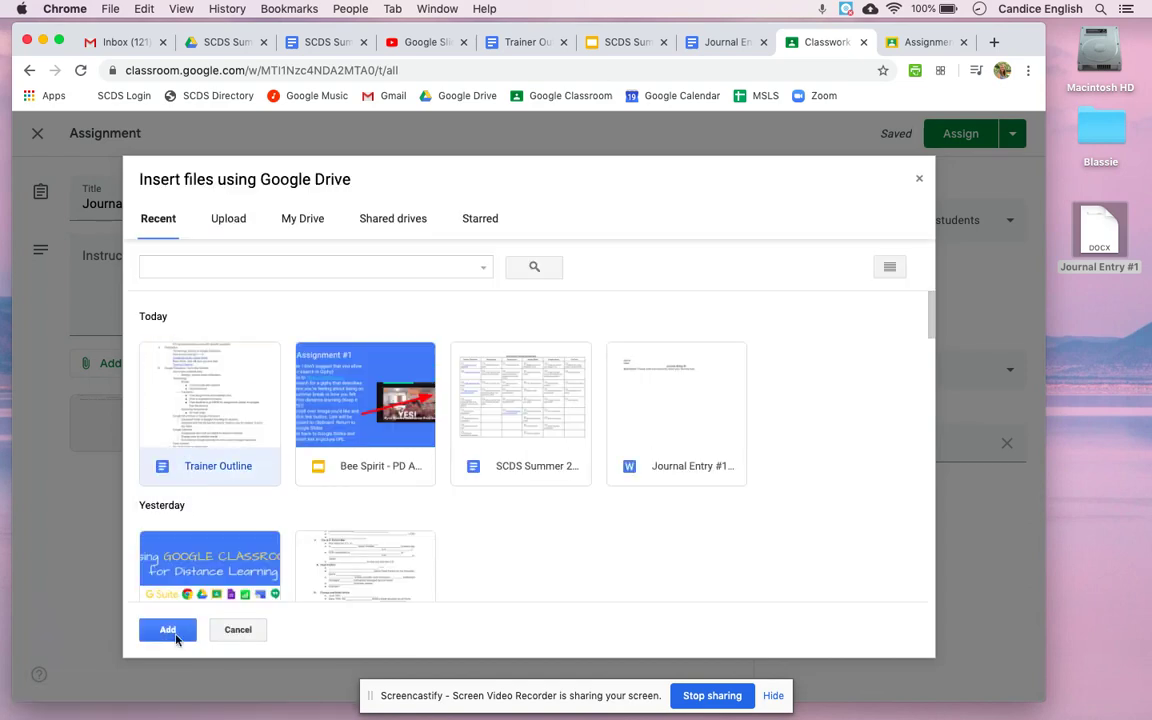
left_click(237, 630)
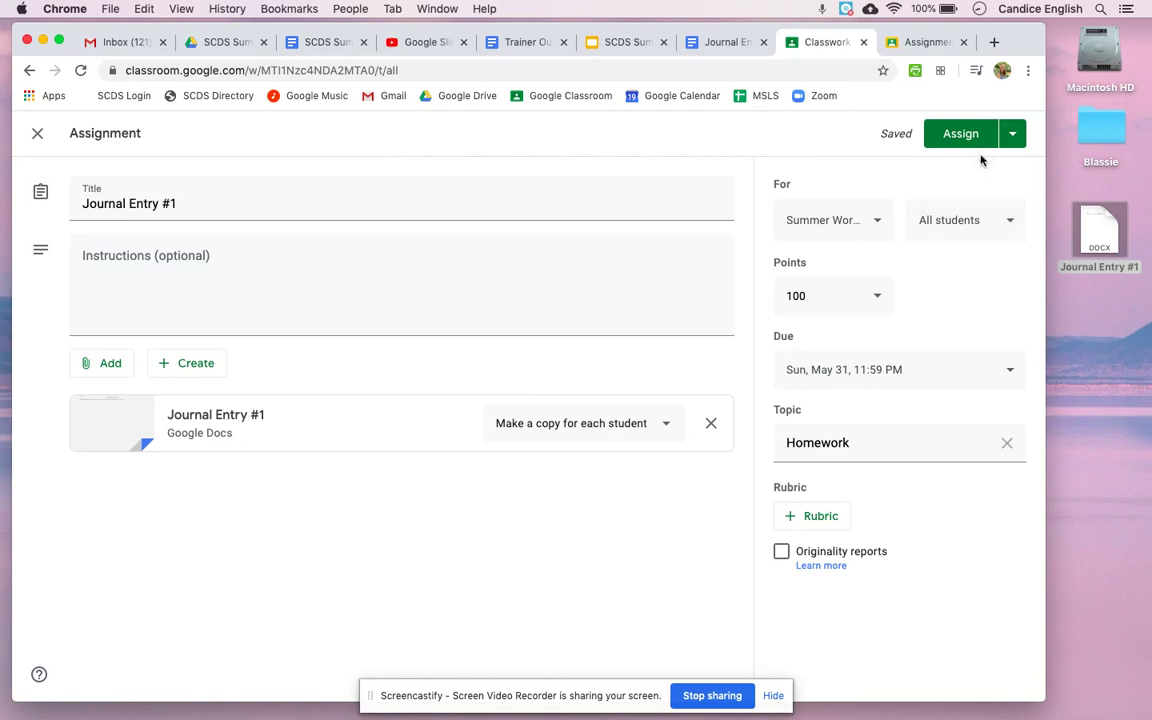
Review the alternative posting options for Journal Entry #1, then assign it to all students
left_click(1013, 140)
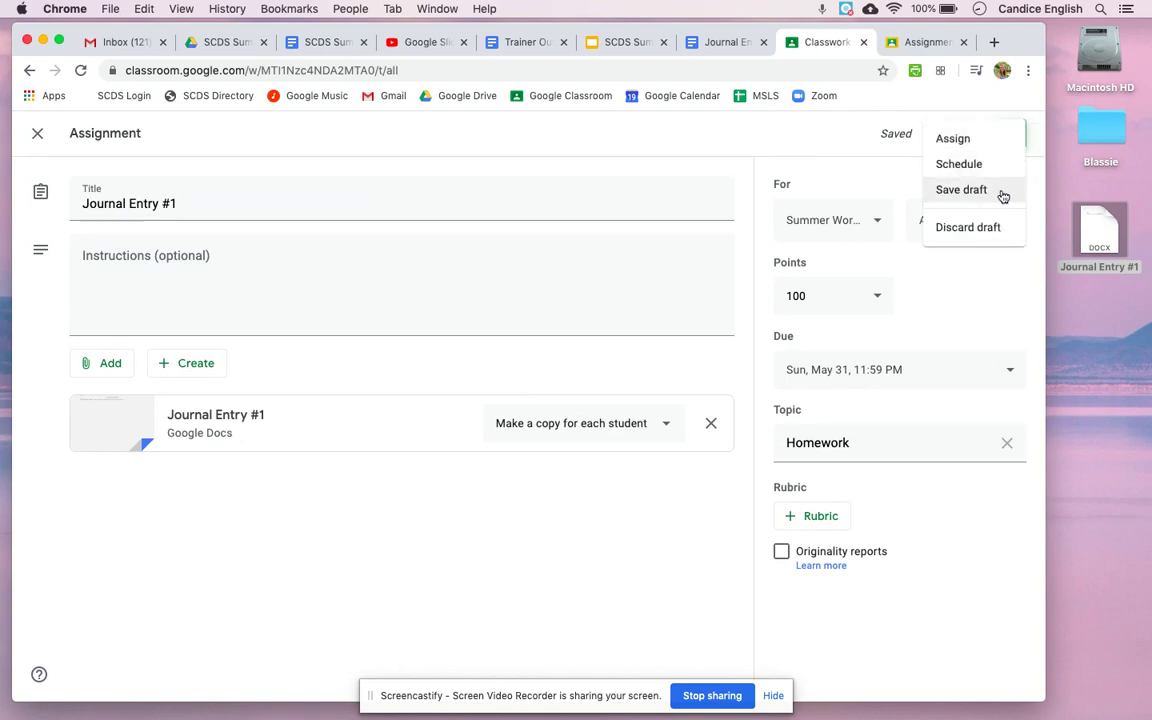
left_click(885, 181)
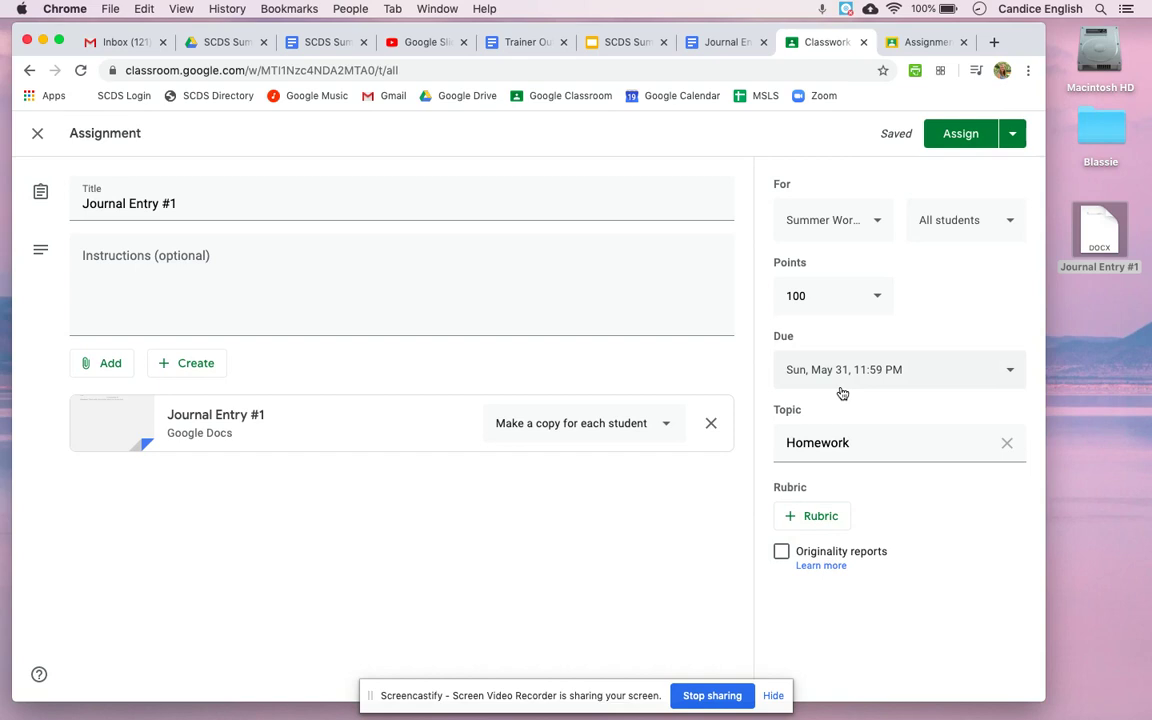
left_click(955, 140)
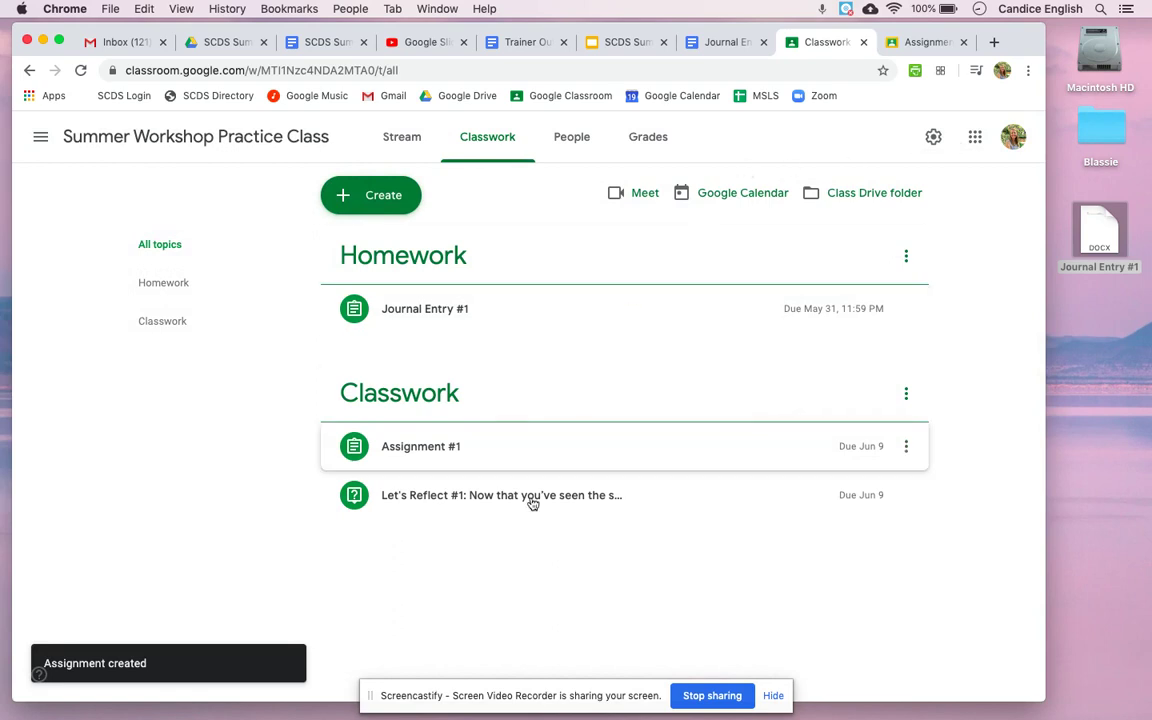
Switch to the student account's Chrome window and refresh the Summer Workshop Practice Class page
left_click(773, 696)
mouse_move(759, 712)
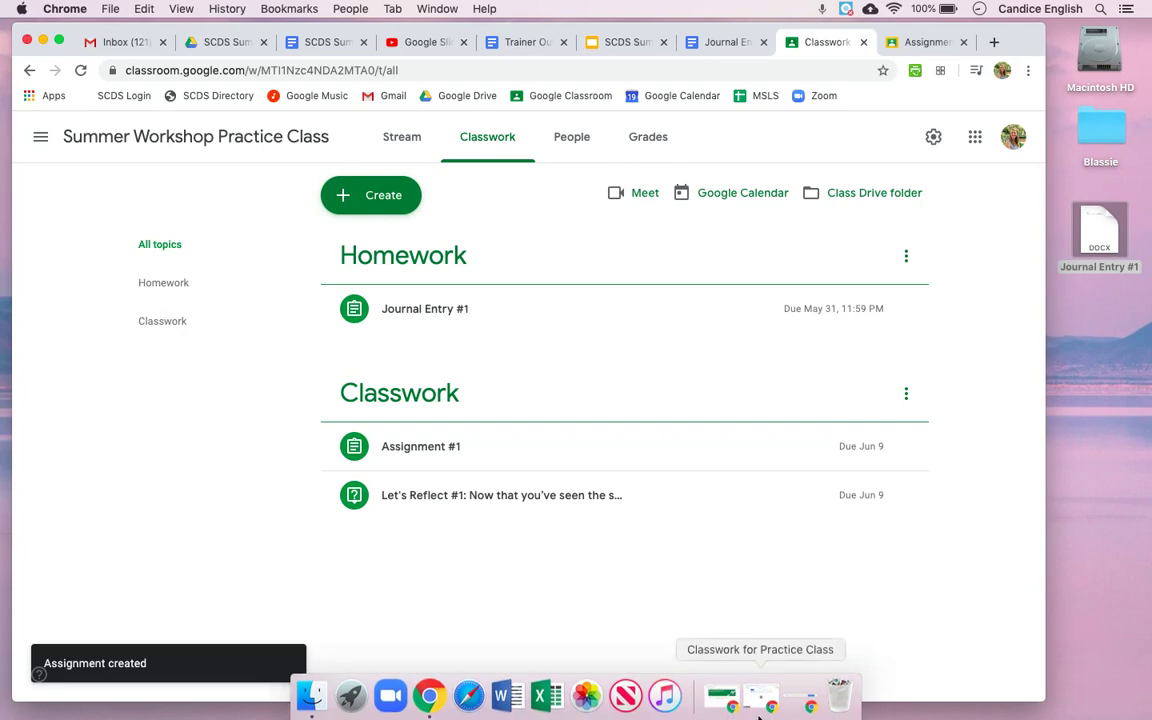
left_click(727, 712)
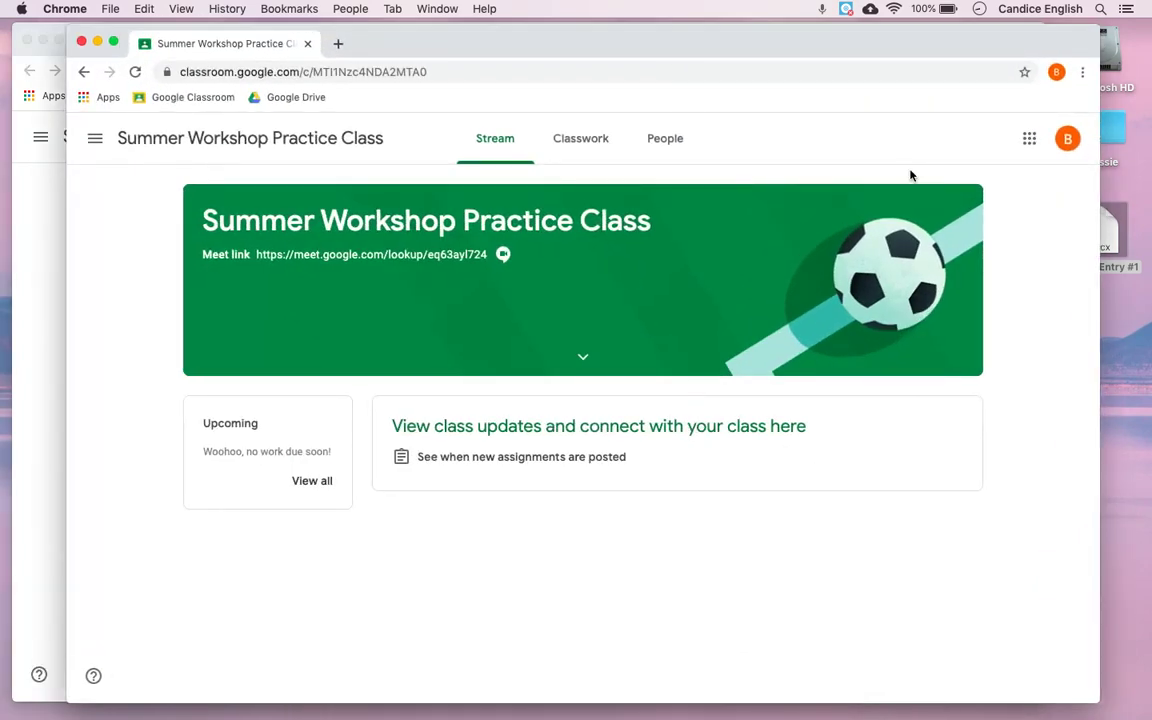
left_click_drag(937, 52, 951, 46)
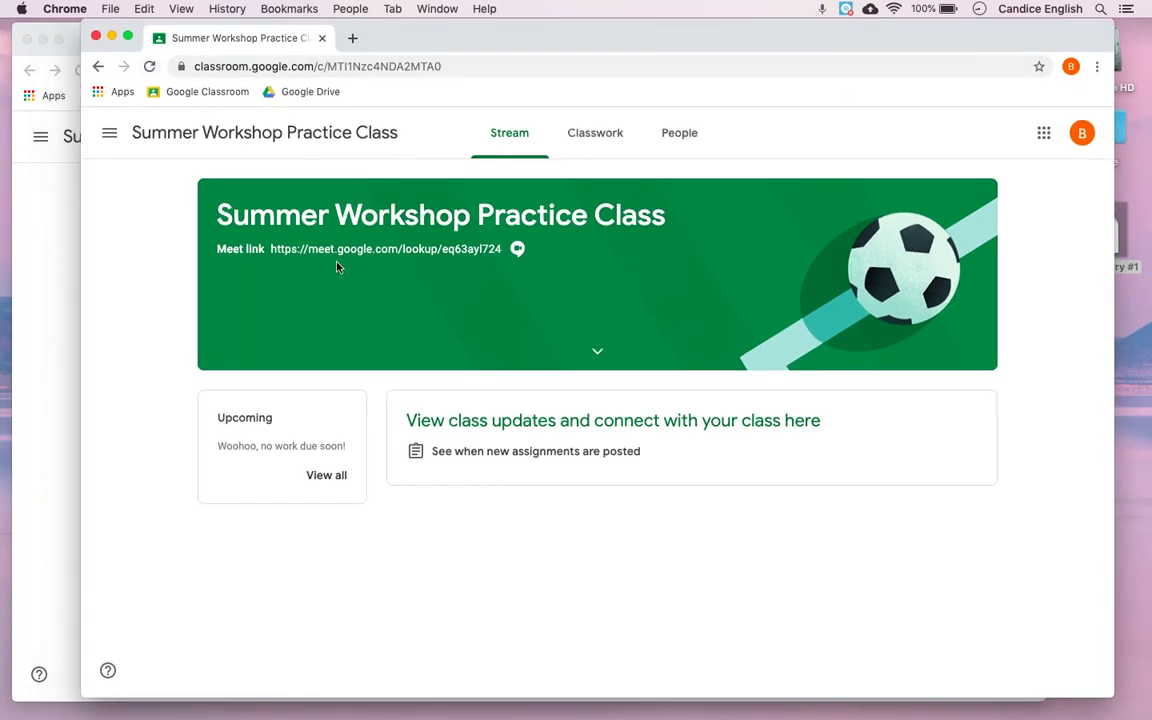
left_click(149, 68)
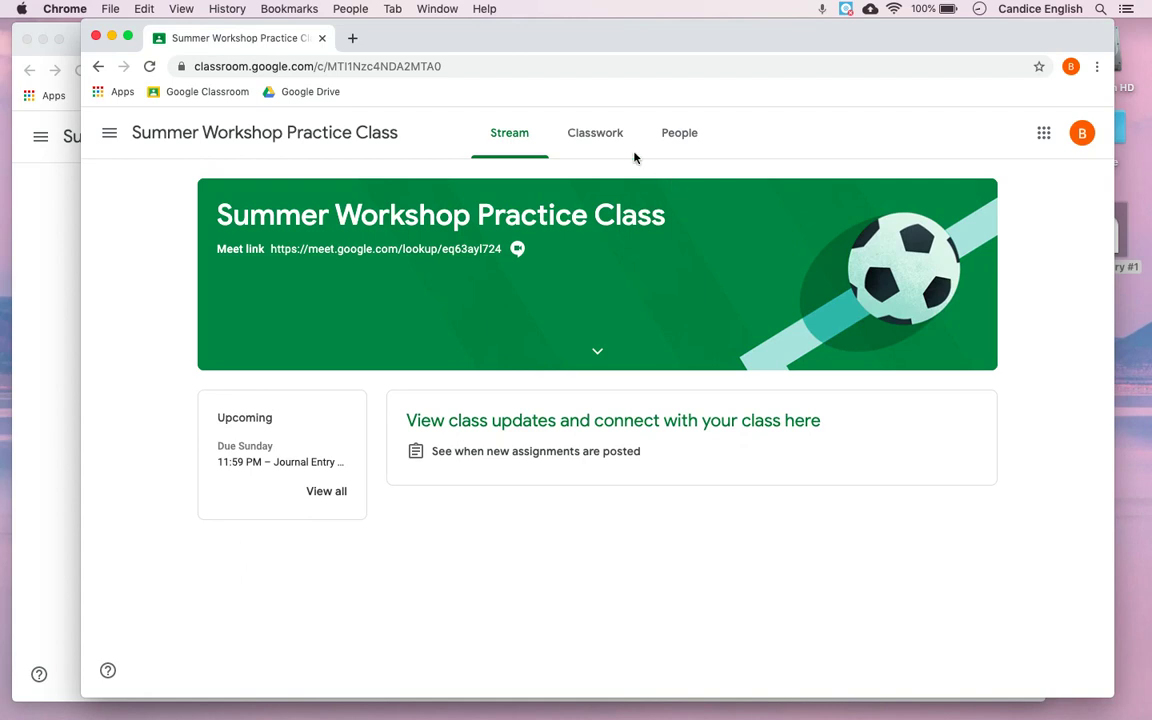
View the details of the Journal Entry #1 assignment in the student's classwork
left_click(596, 140)
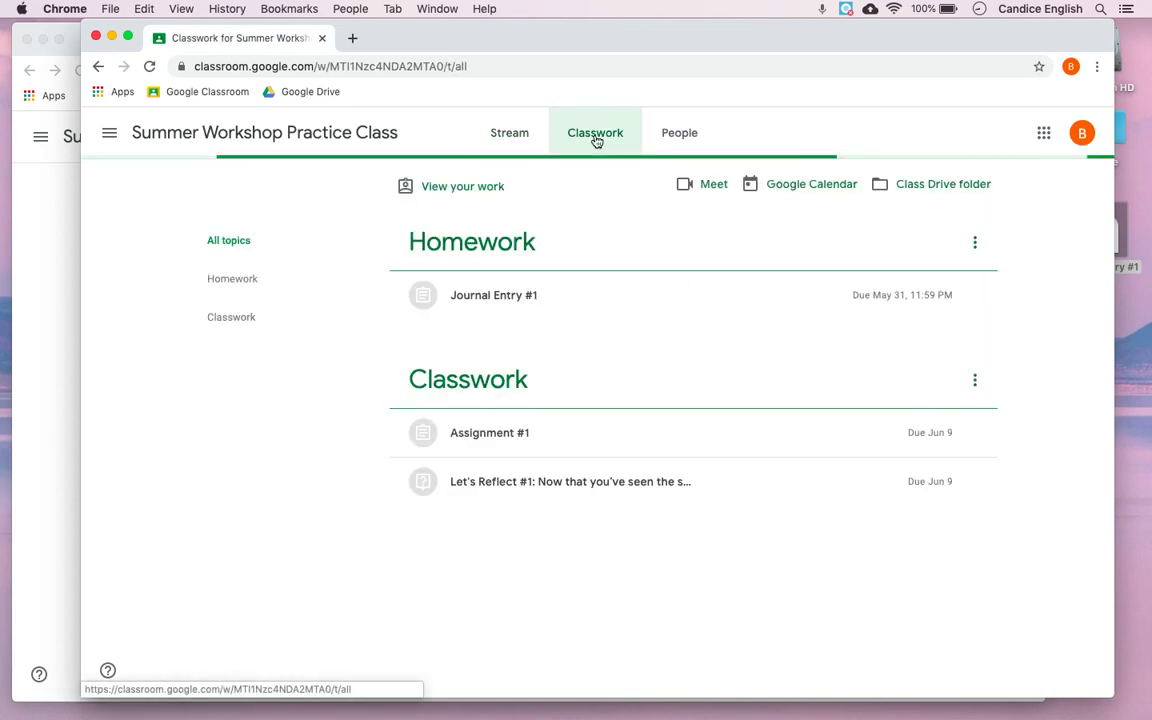
left_click(548, 294)
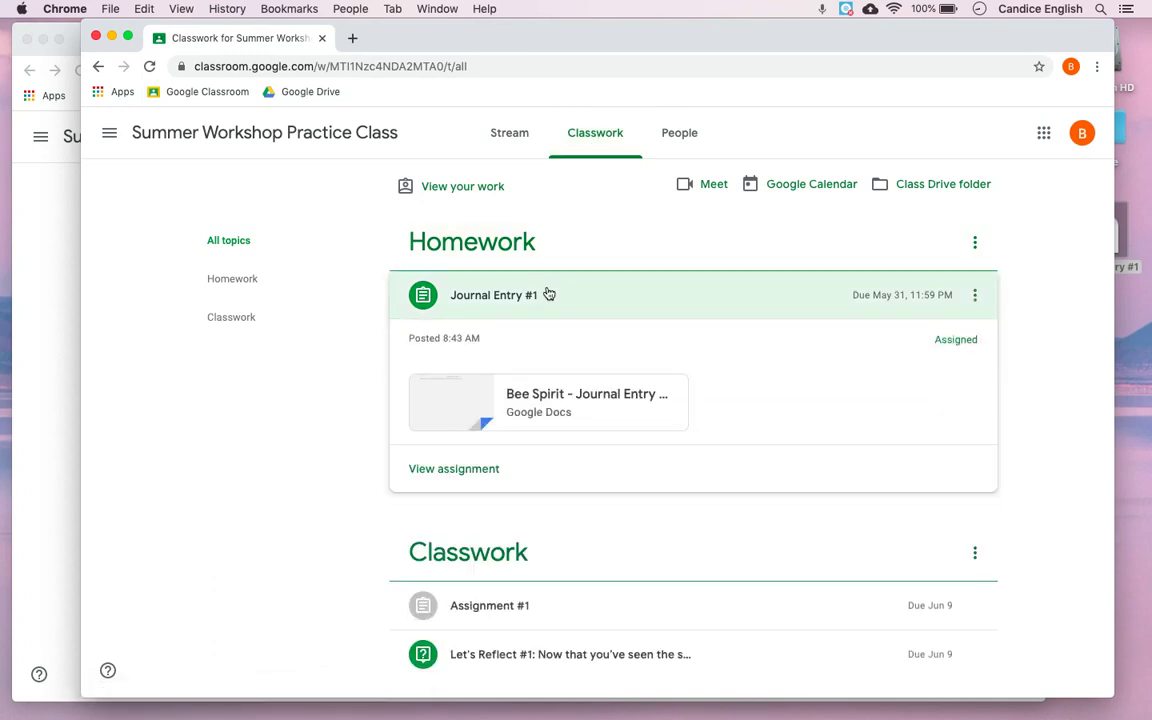
left_click(488, 474)
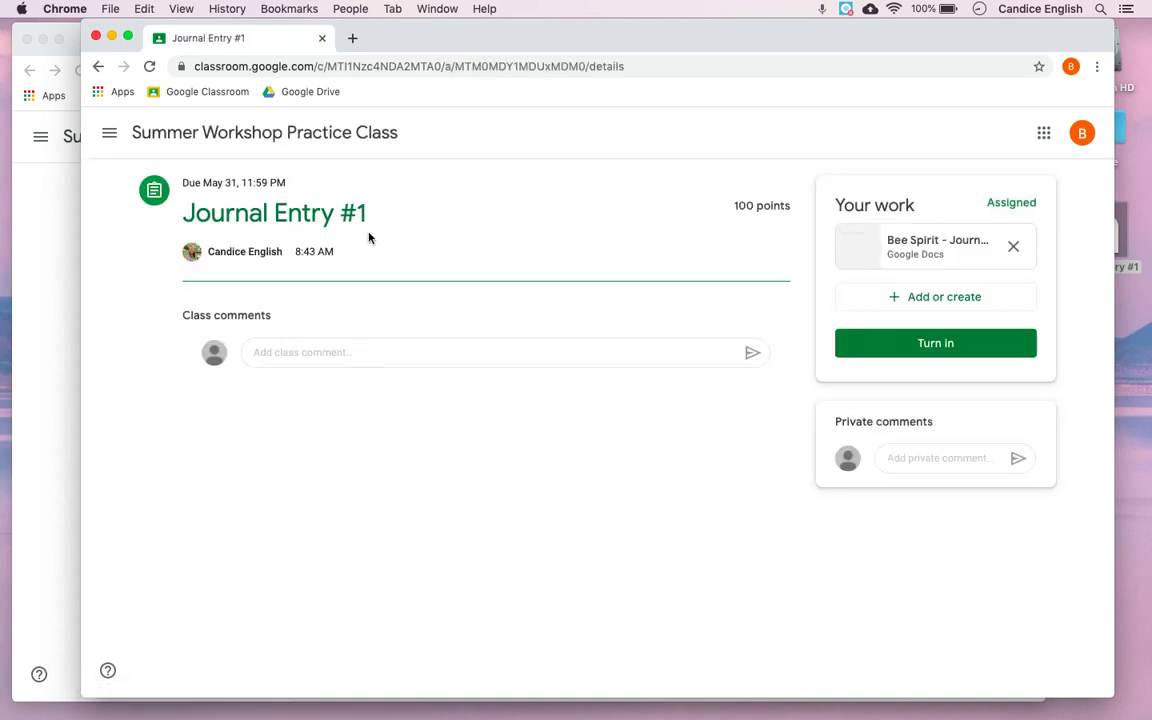
Open the student's copy of the Journal Entry #1 document and write "My favorite food is...." below the directions
scroll(368, 237, "left", 5)
left_click(552, 385)
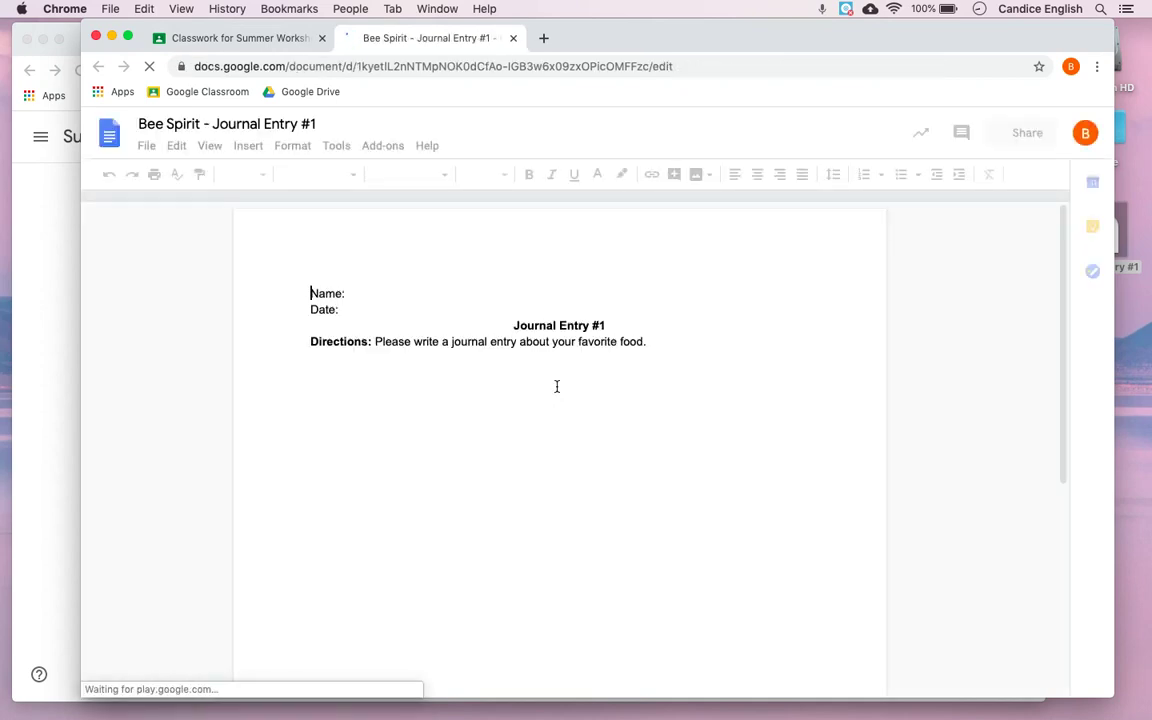
left_click(681, 380)
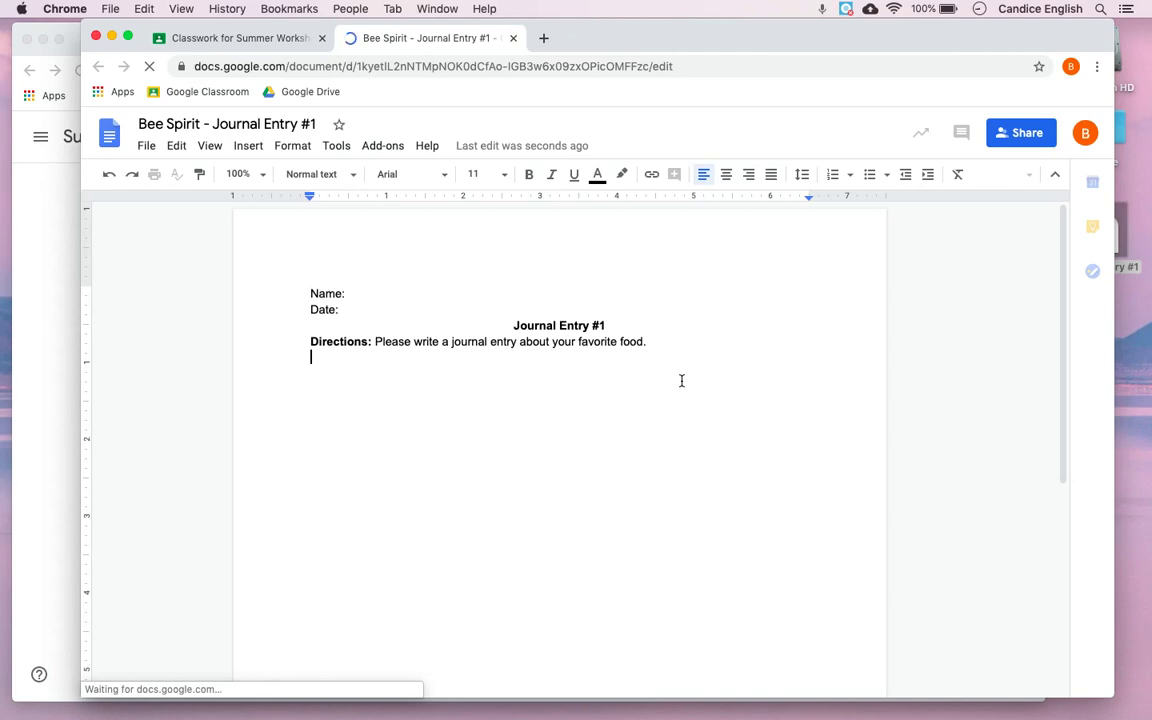
key("Return")
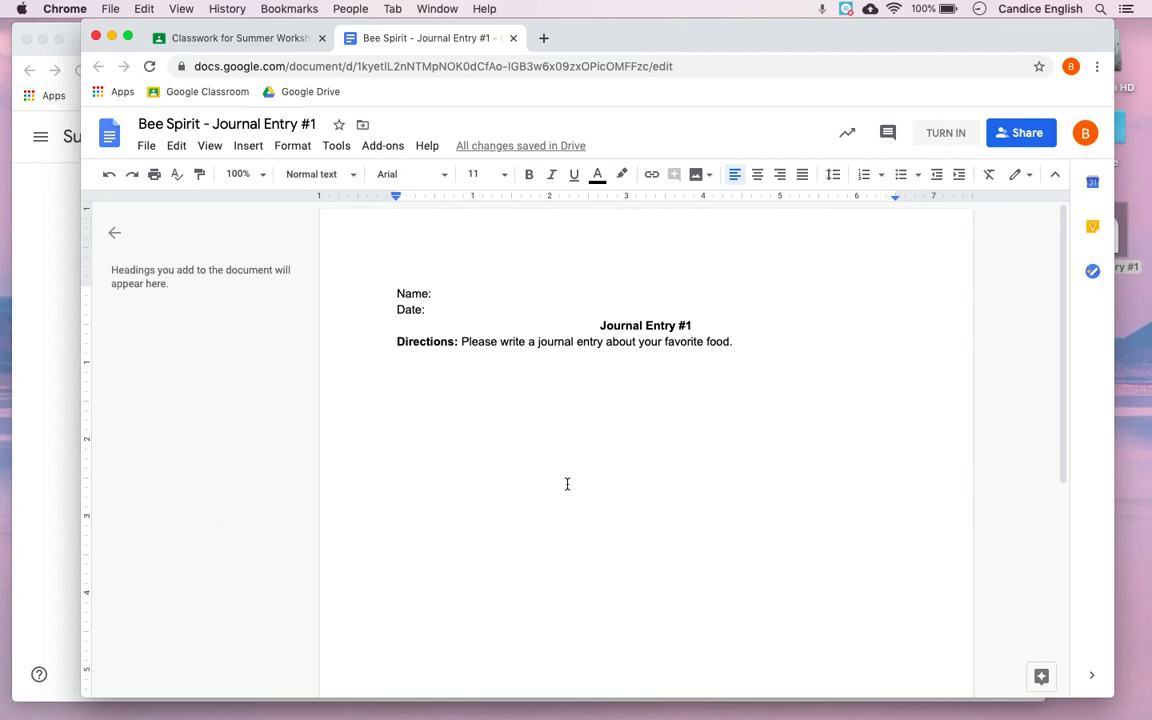
type("My favoi")
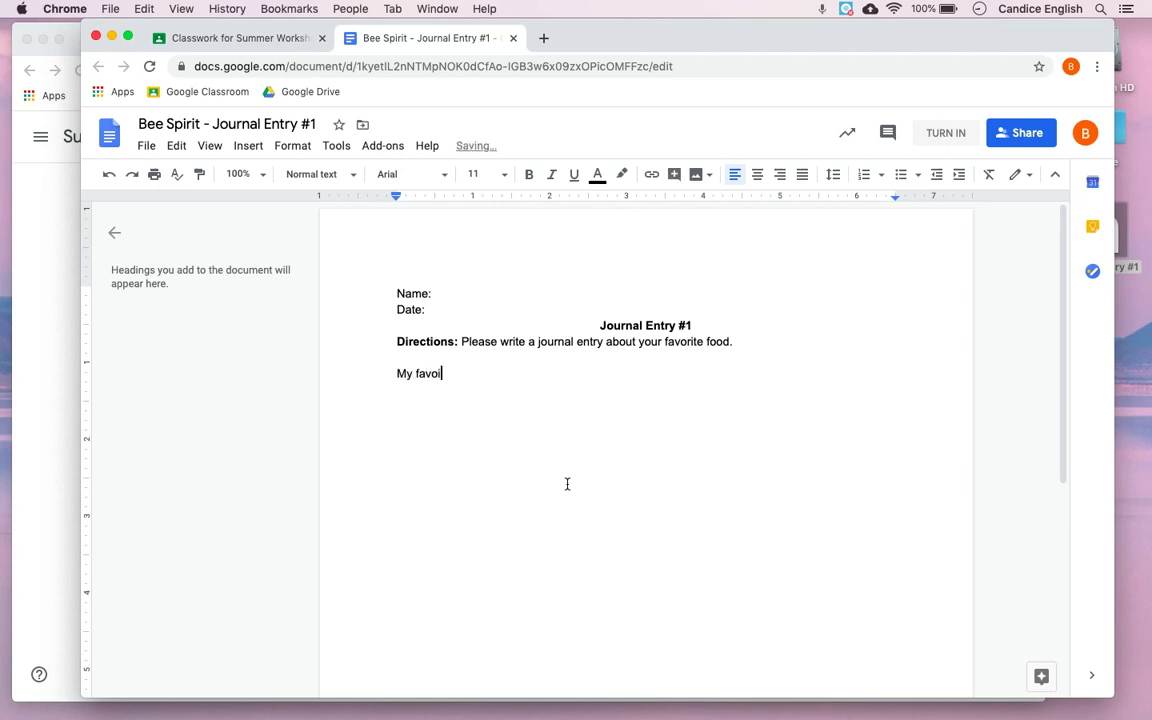
key("BackSpace")
type("rite food is....")
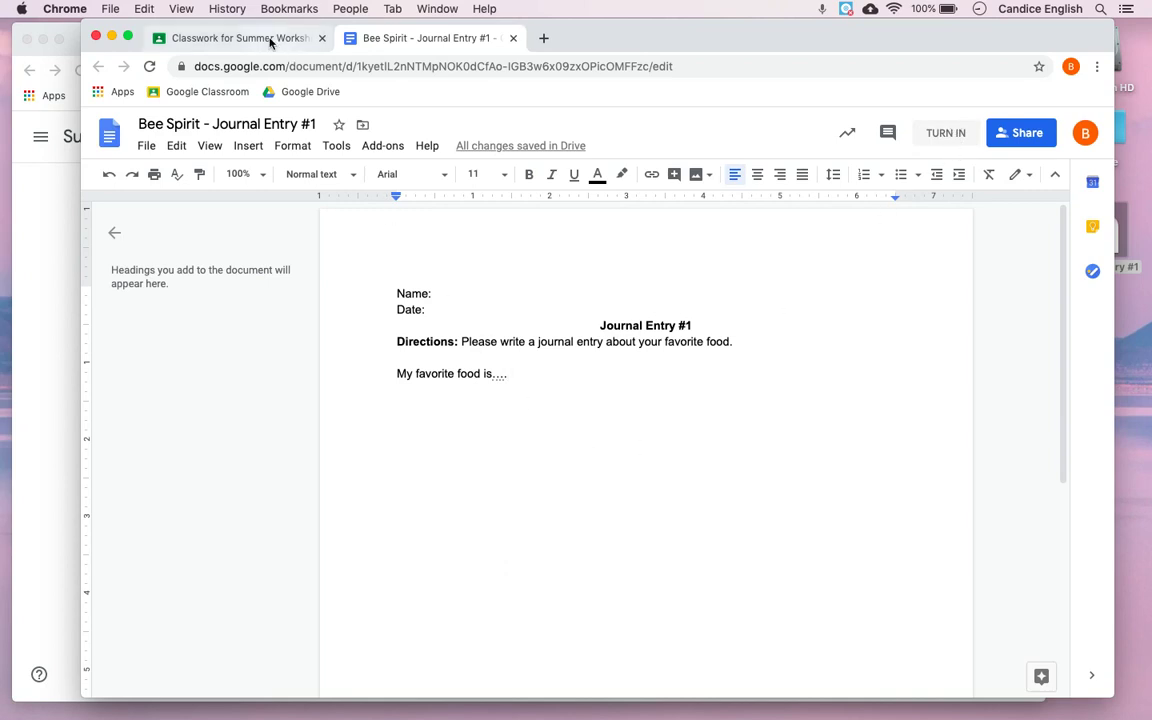
Turn in the student's Journal Entry #1 document from the assignment's details page and confirm the submission
left_click(270, 42)
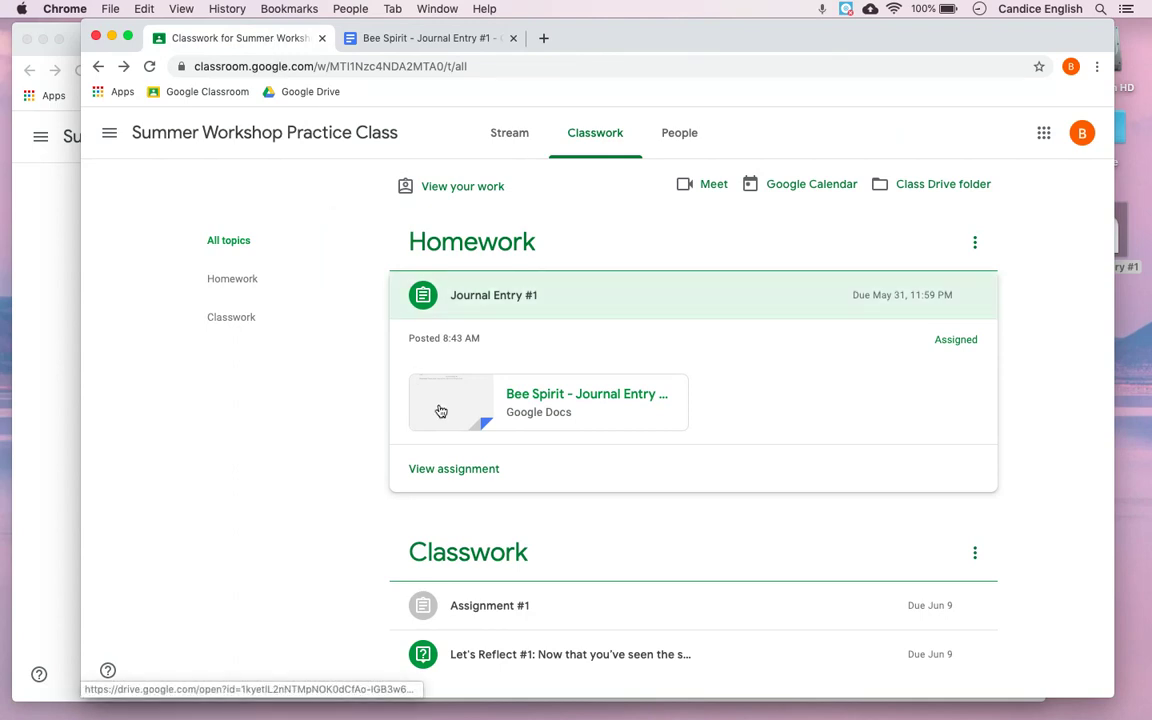
left_click(449, 477)
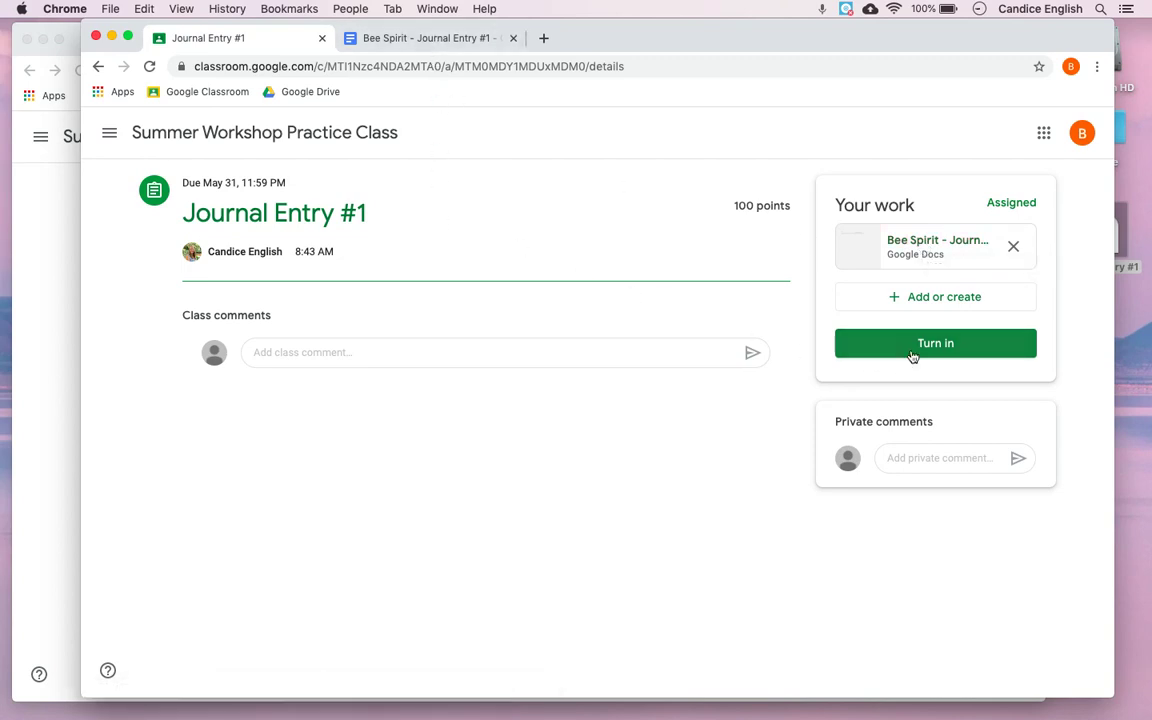
left_click(435, 40)
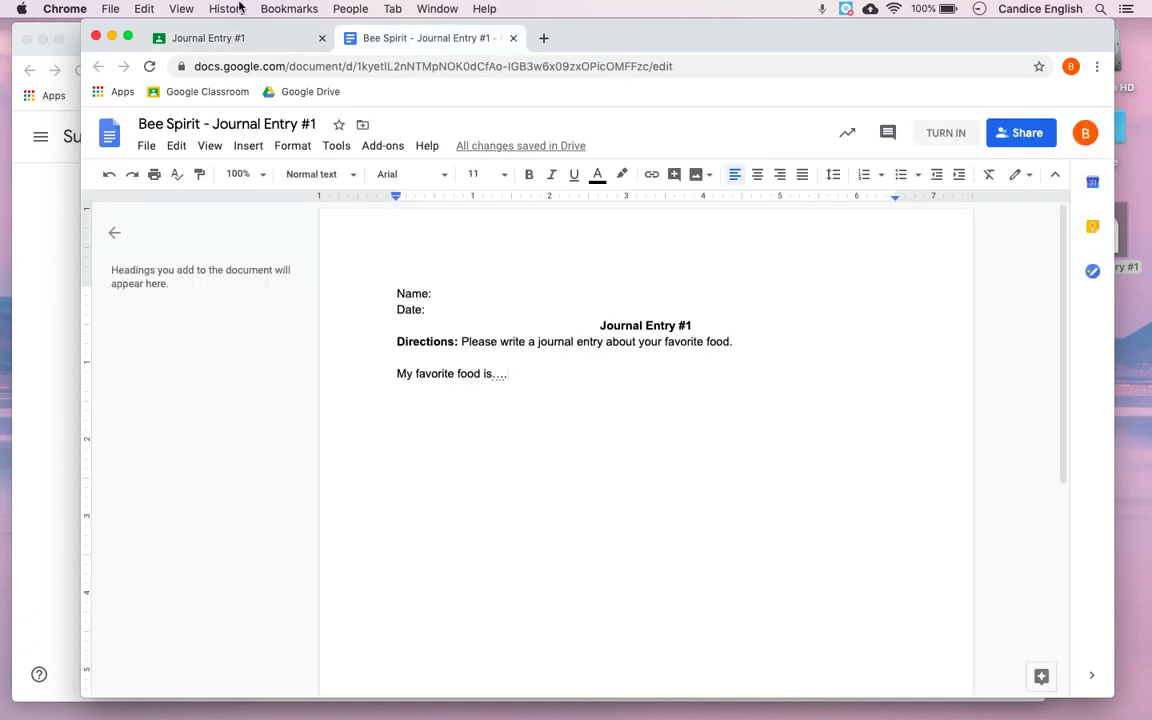
left_click(211, 38)
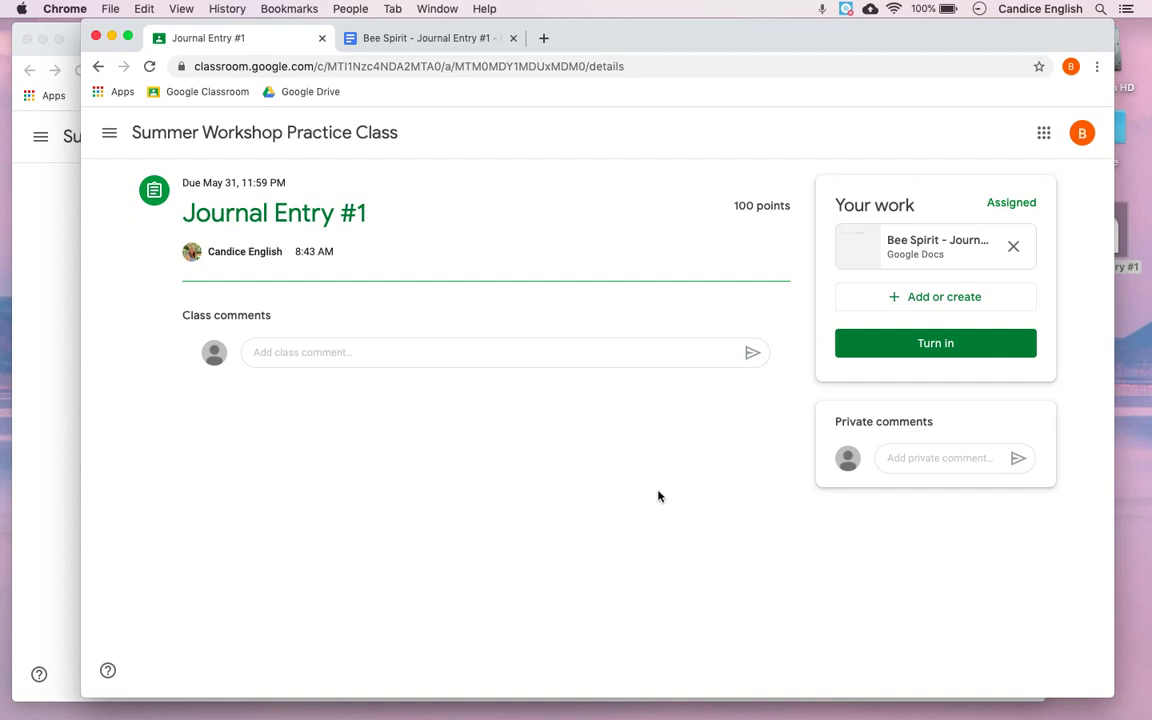
left_click(922, 352)
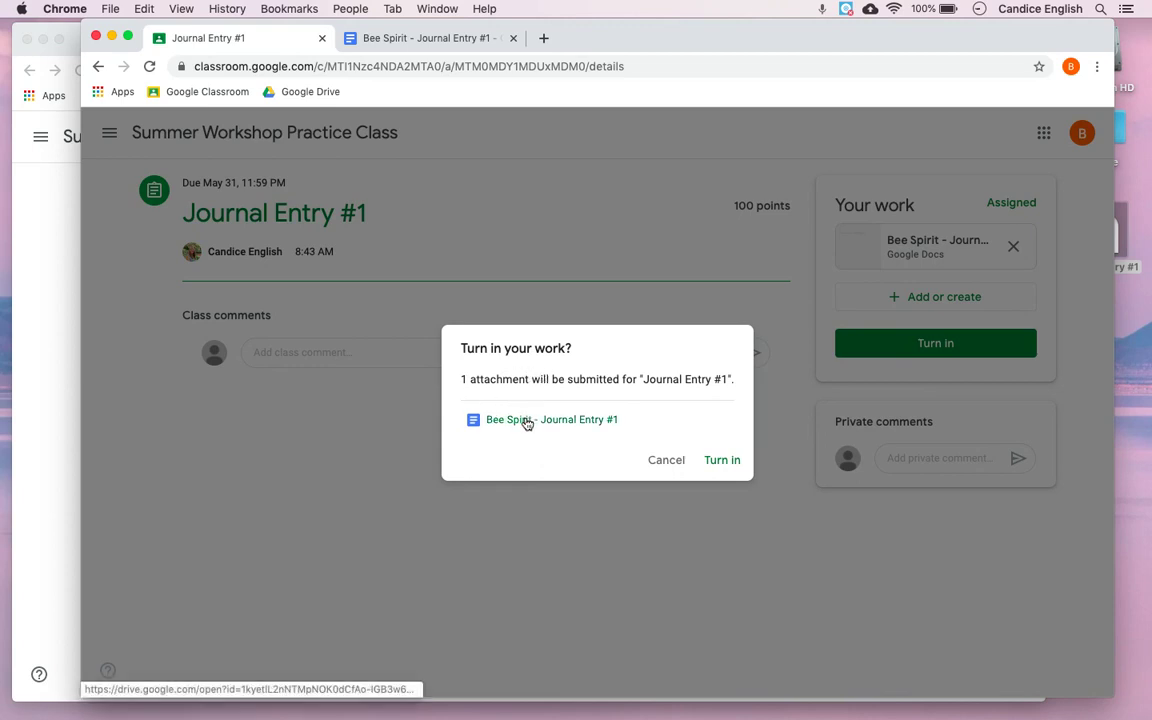
left_click(661, 461)
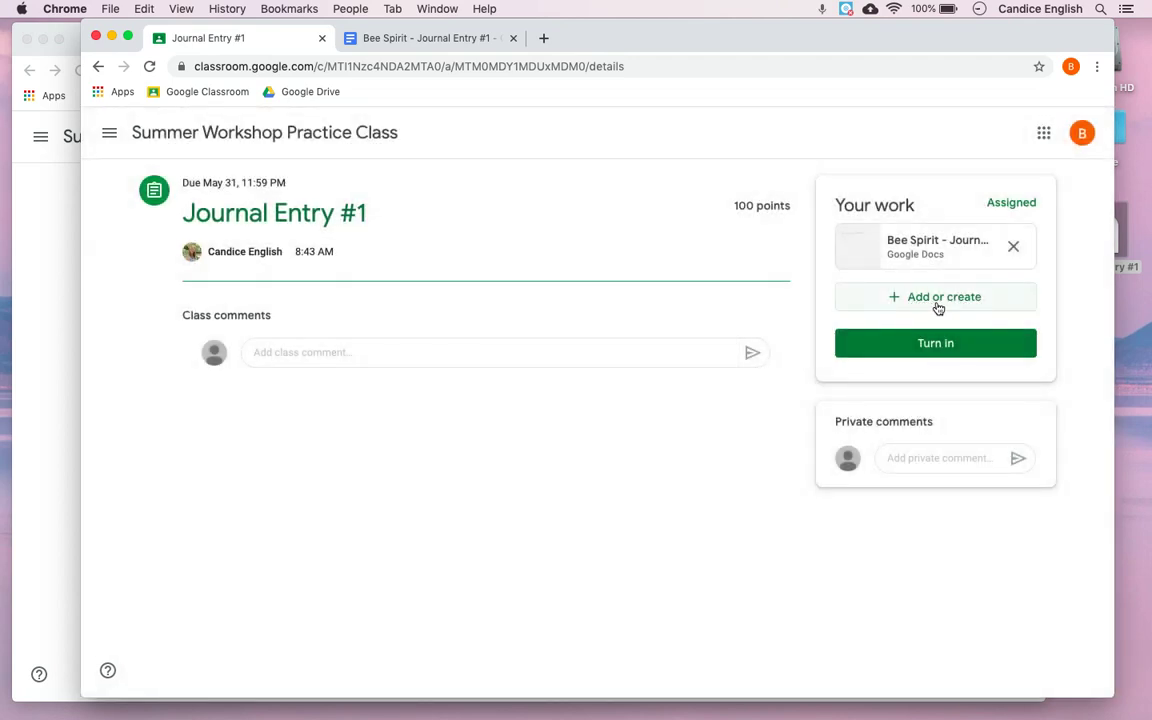
left_click(912, 344)
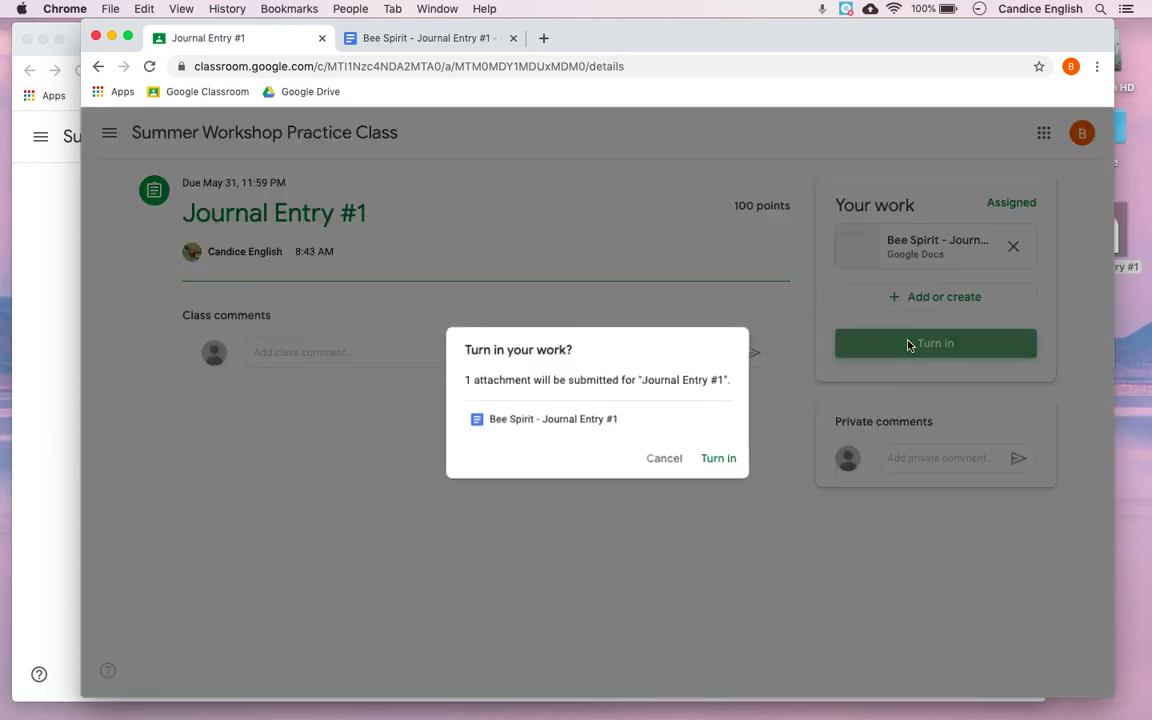
left_click(723, 465)
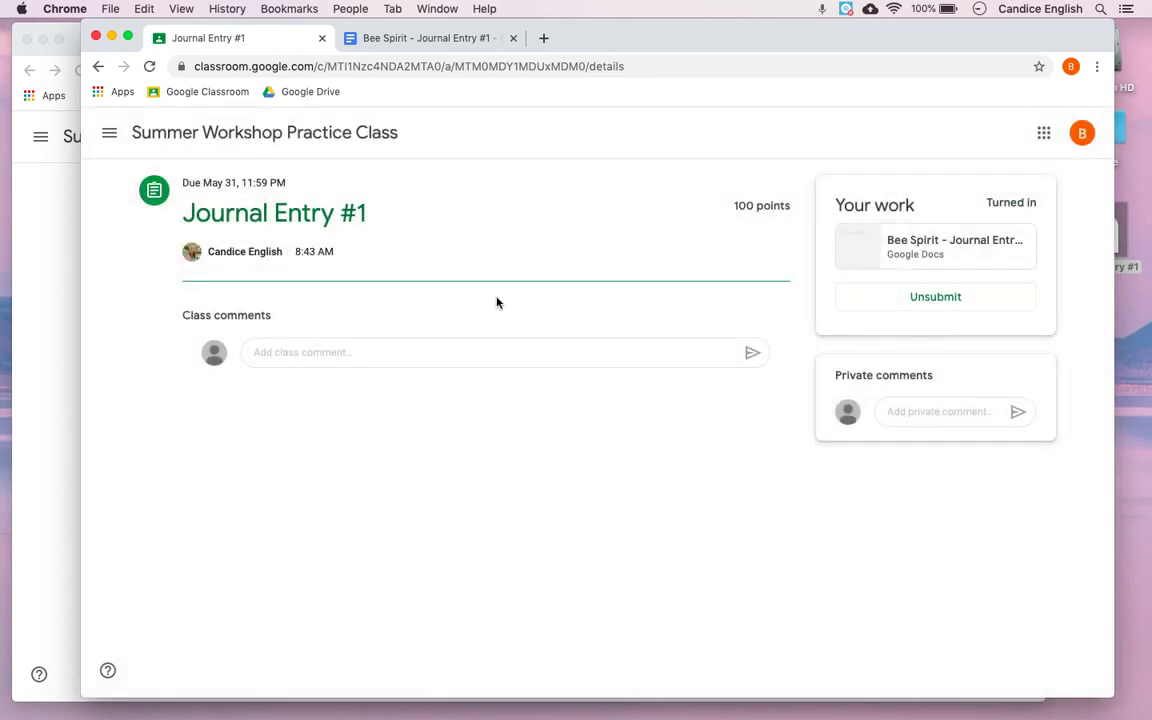
Reopen the turned-in document to check the student's editing access, close its old tab, and return to the assignment
left_click(917, 258)
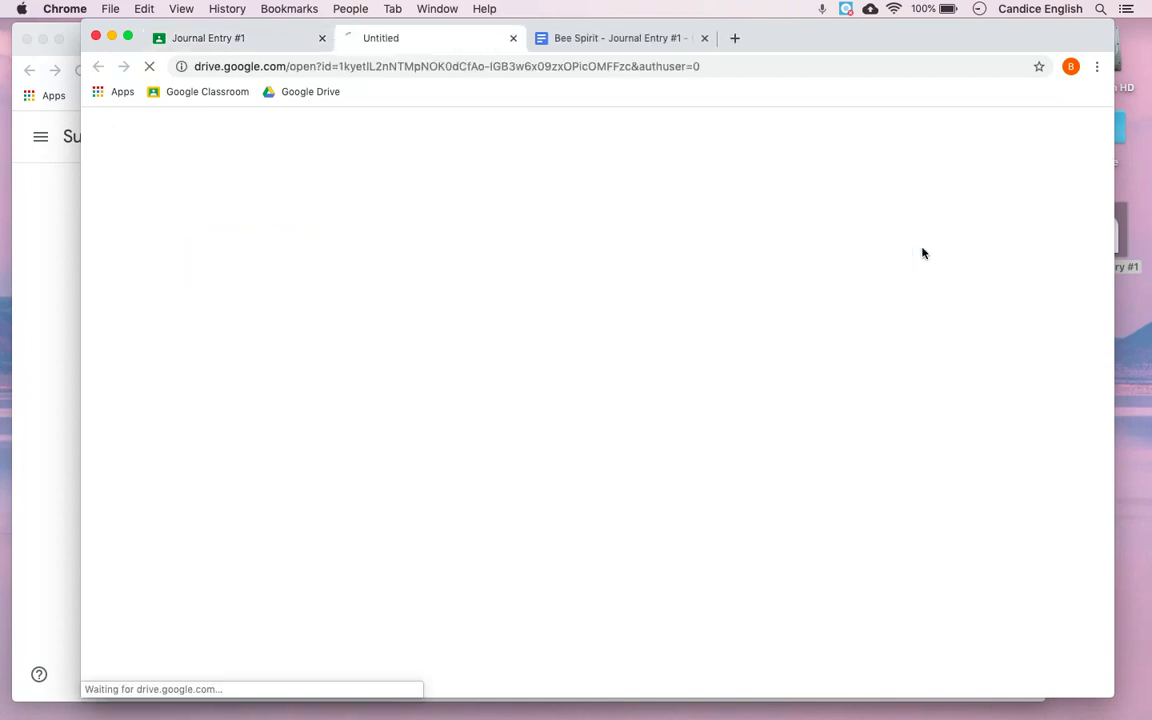
left_click(704, 39)
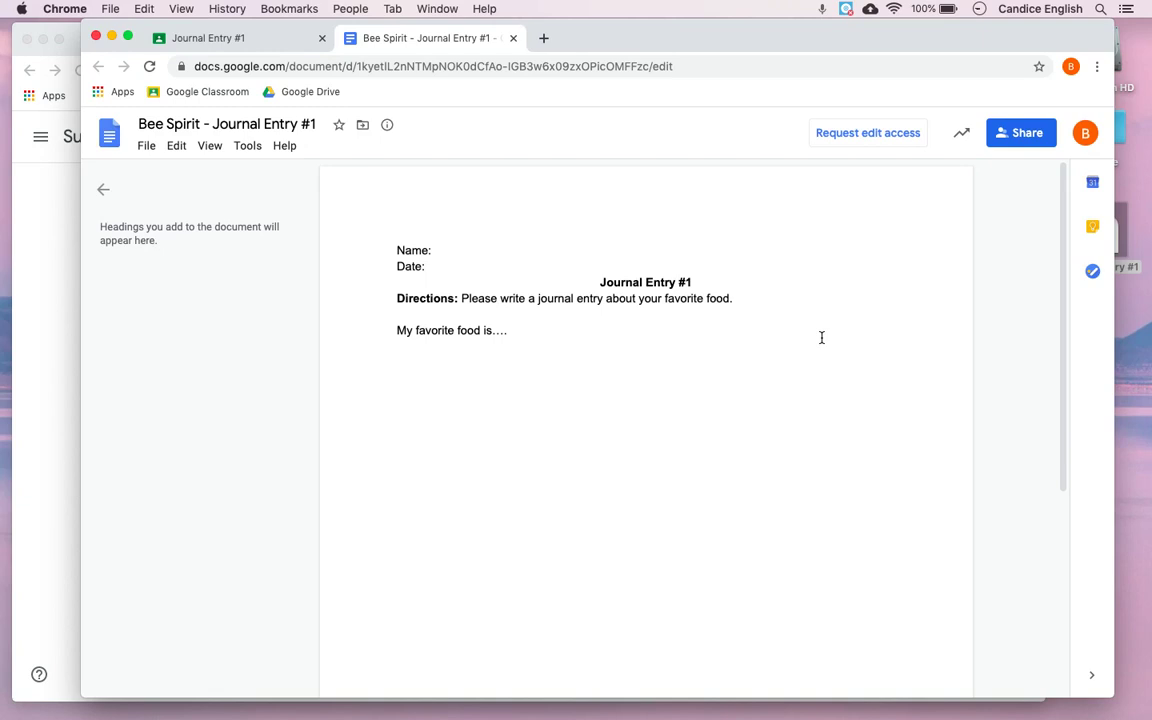
left_click(246, 39)
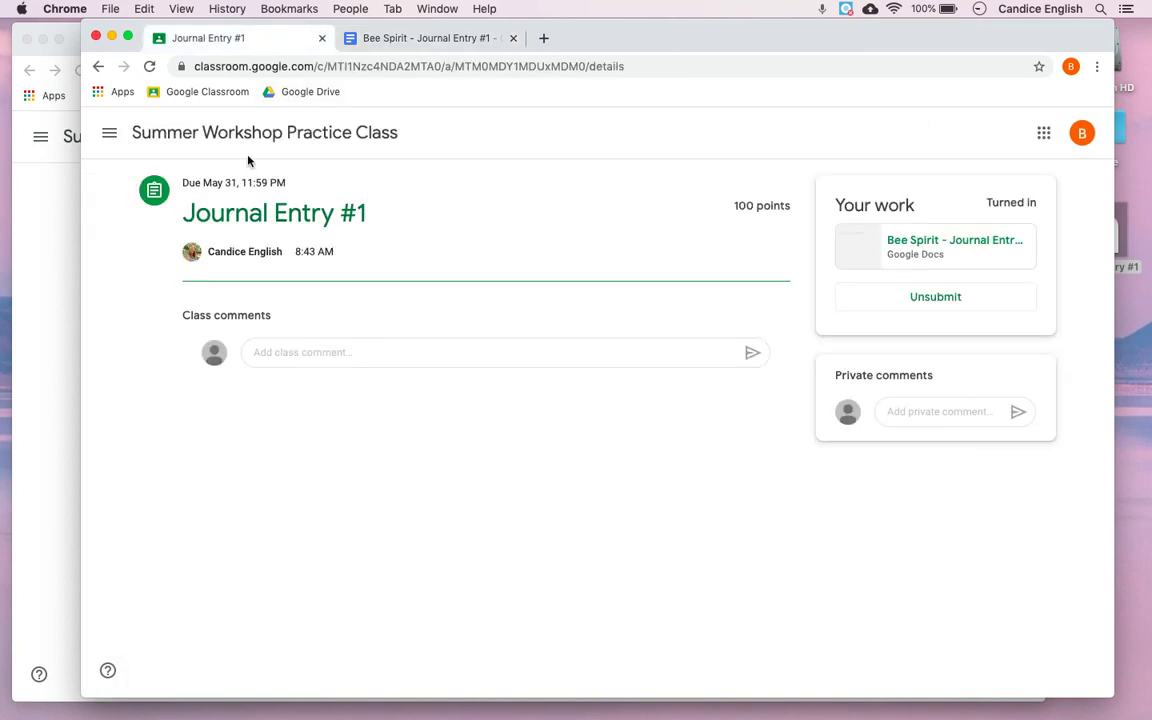
Check the submission status of Journal Entry #1 in the student's classwork and return to the class stream
left_click(218, 144)
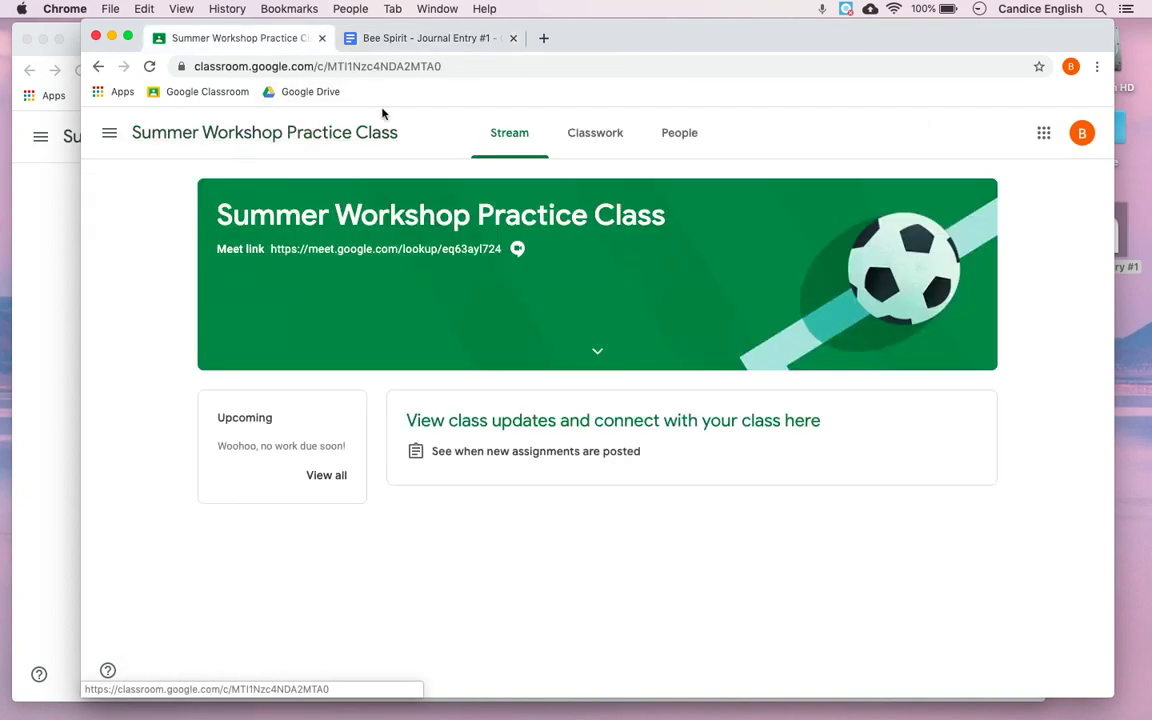
left_click(600, 142)
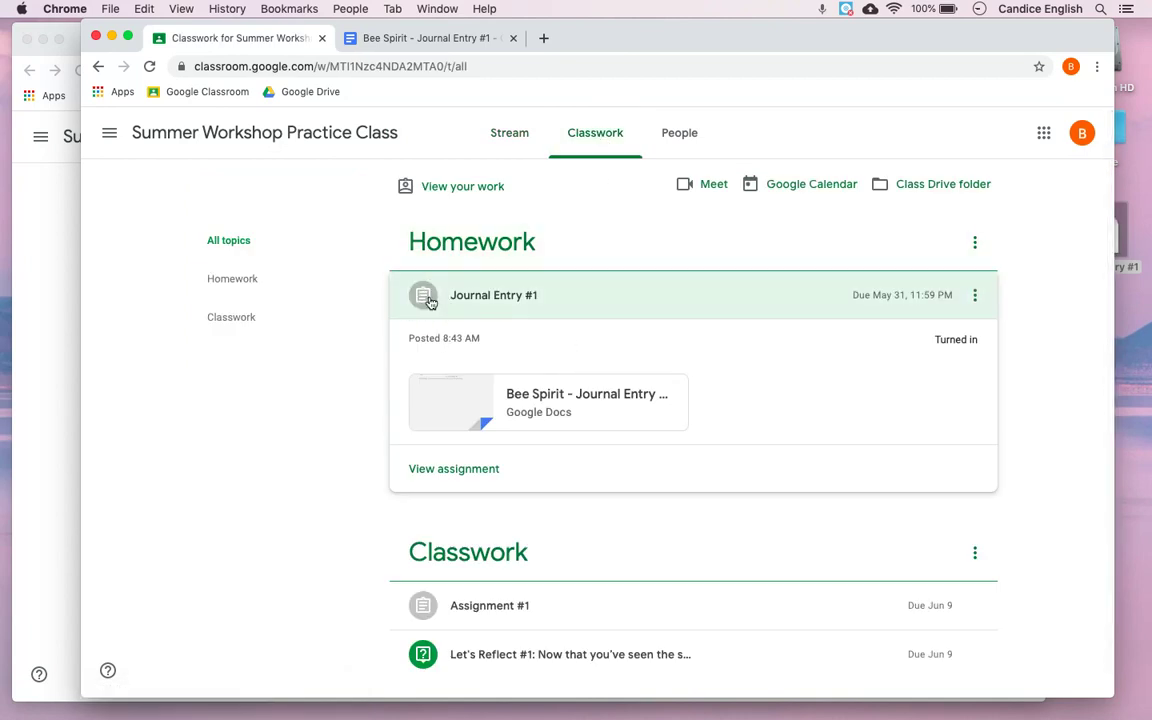
left_click(526, 117)
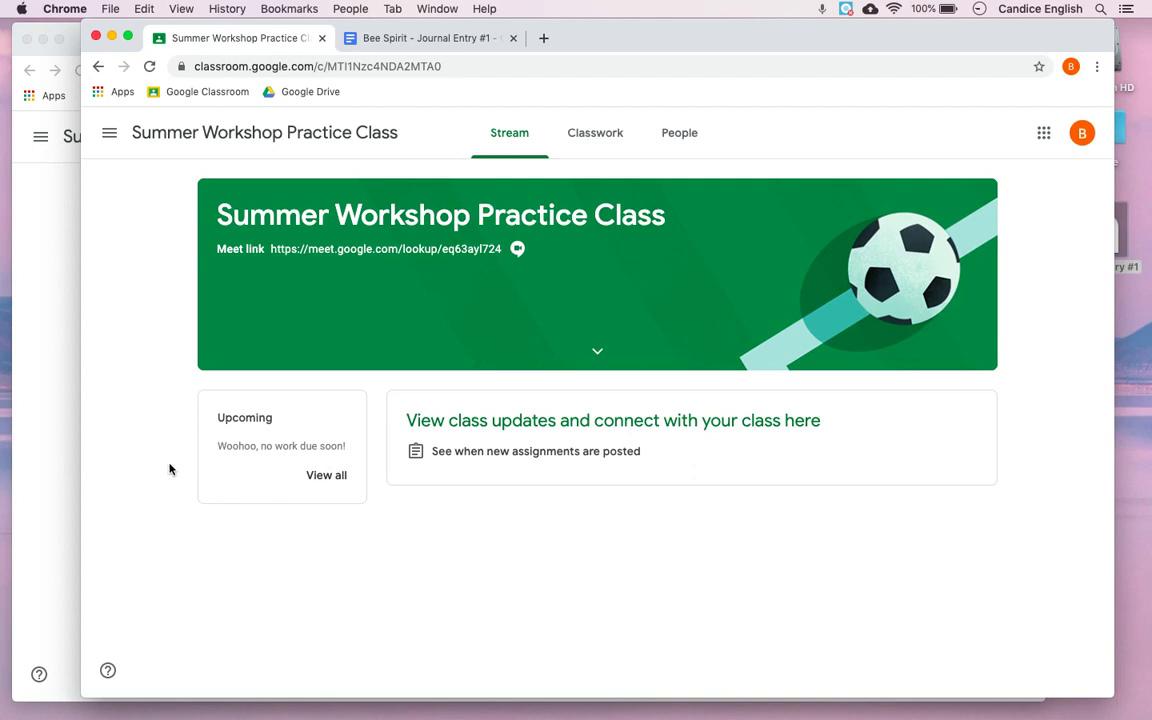
Switch back to the teacher's Chrome window and refresh the Summer Workshop Practice Class classwork page
left_click(27, 432)
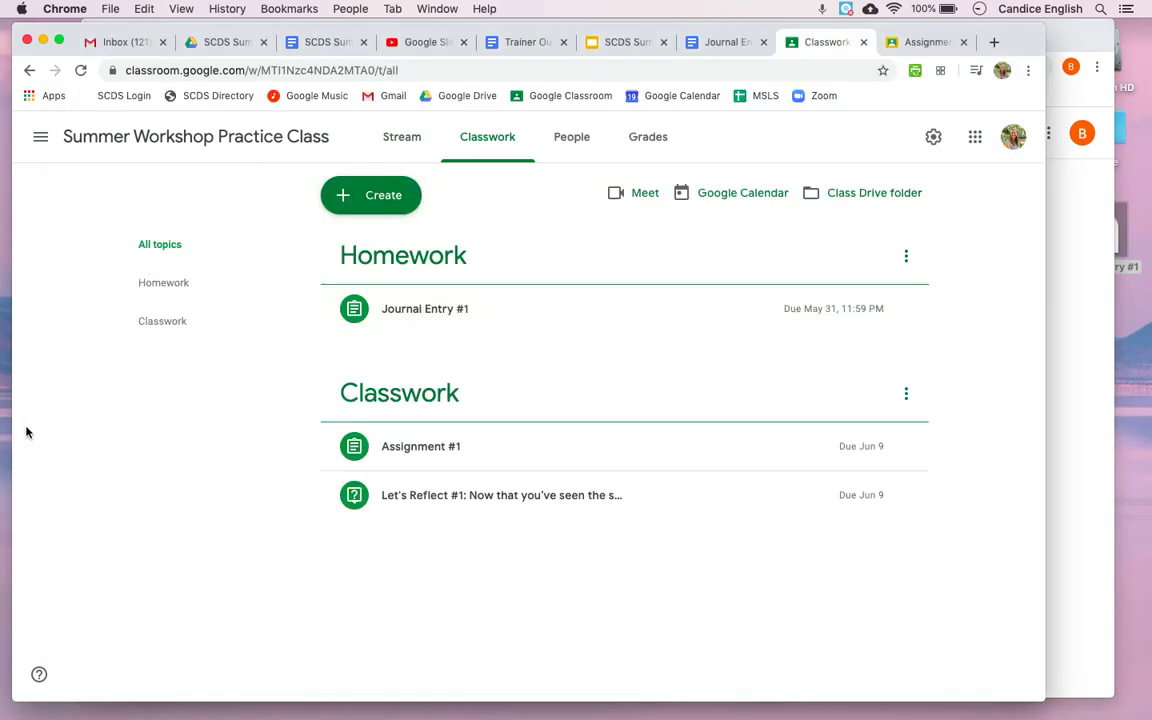
left_click(81, 70)
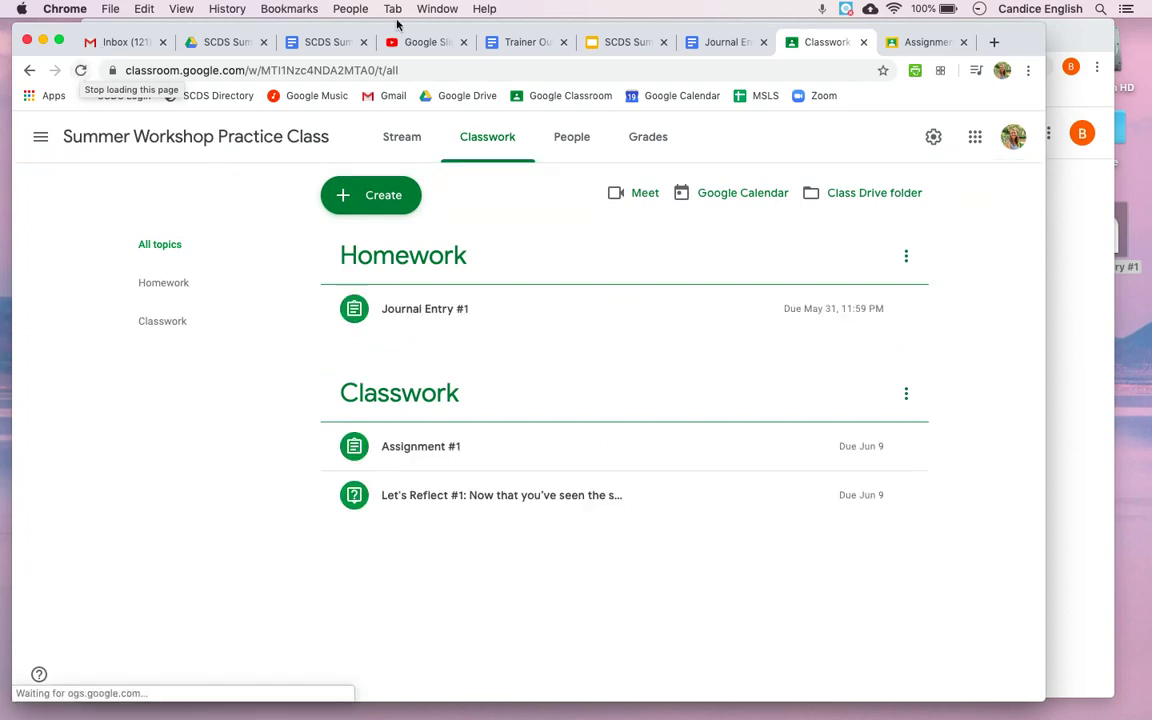
View the student work for the Journal Entry #1 assignment and open the student's turned-in document for grading
left_click(450, 302)
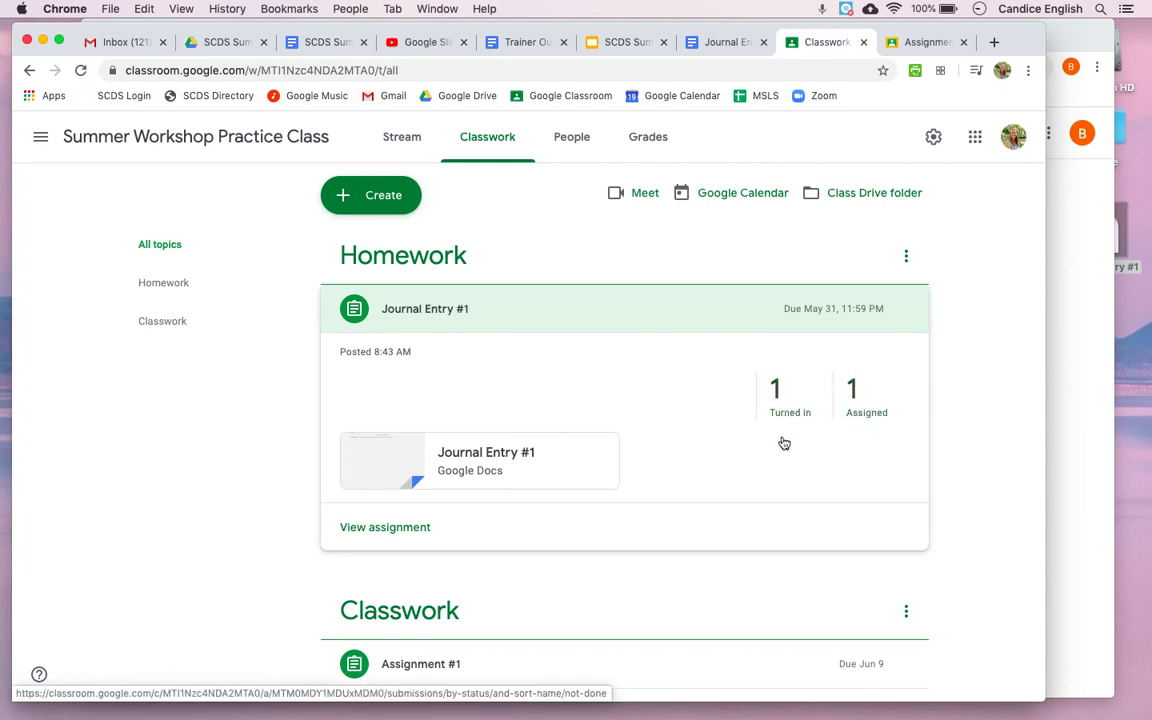
left_click(399, 529)
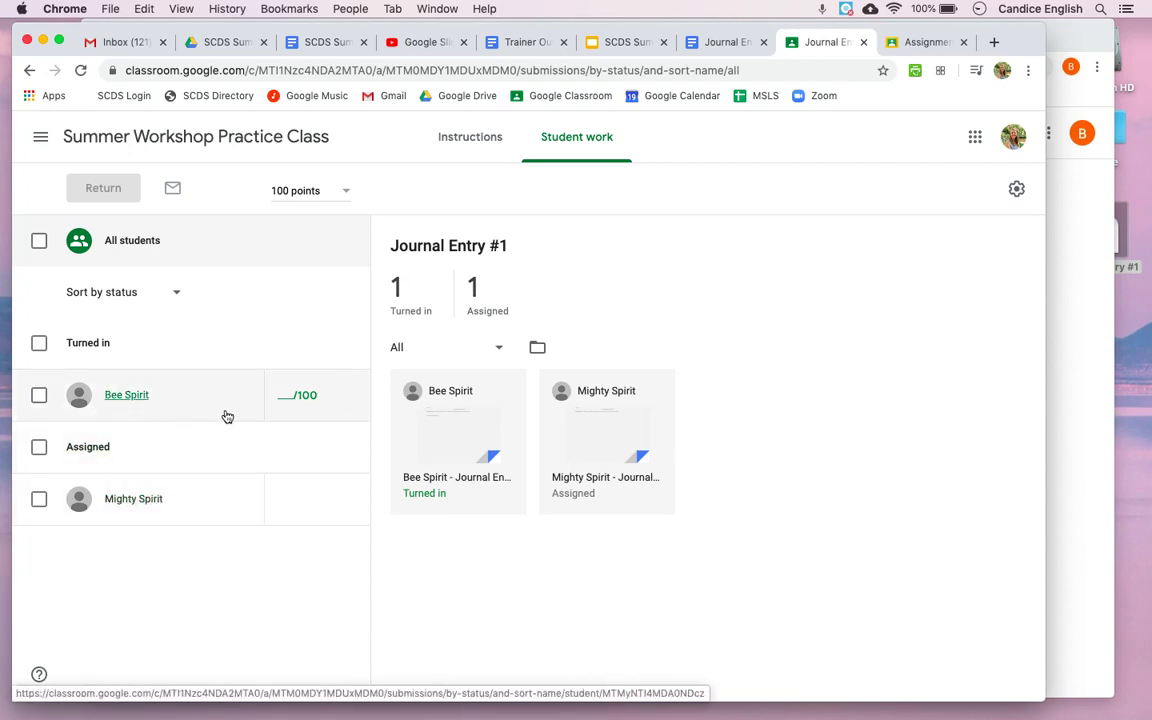
left_click(453, 483)
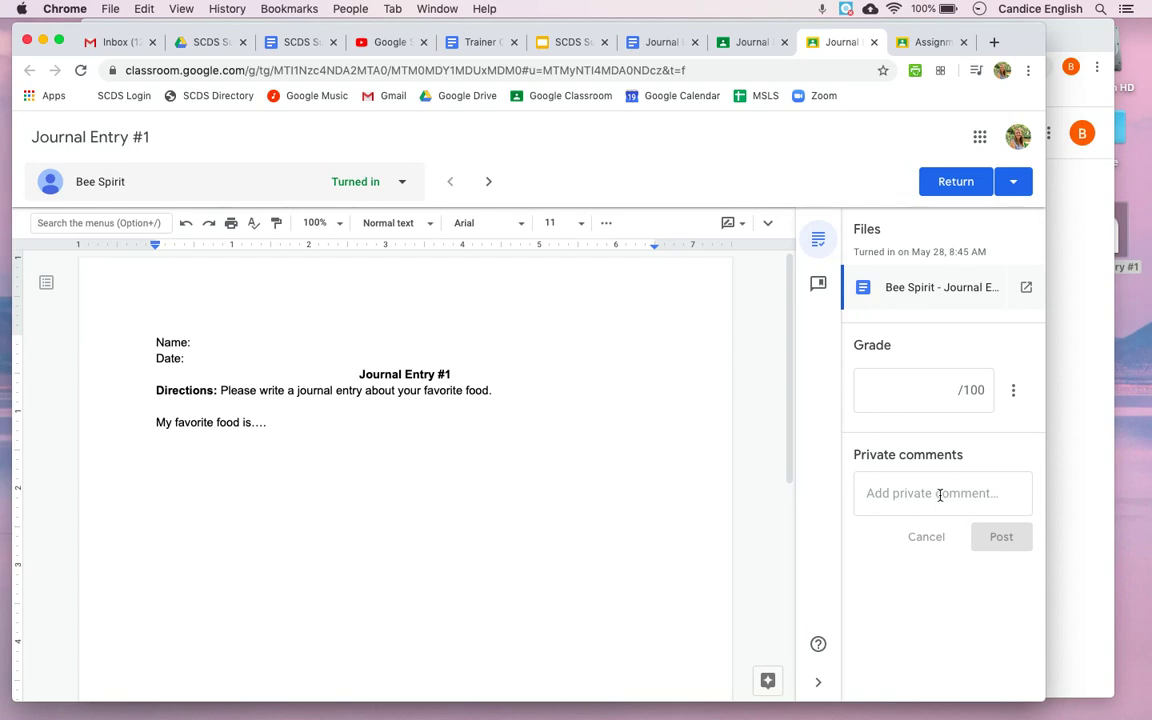
Switch the student's document to Suggesting mode and suggest a new paragraph after "My favorite food is…."
left_click(512, 429)
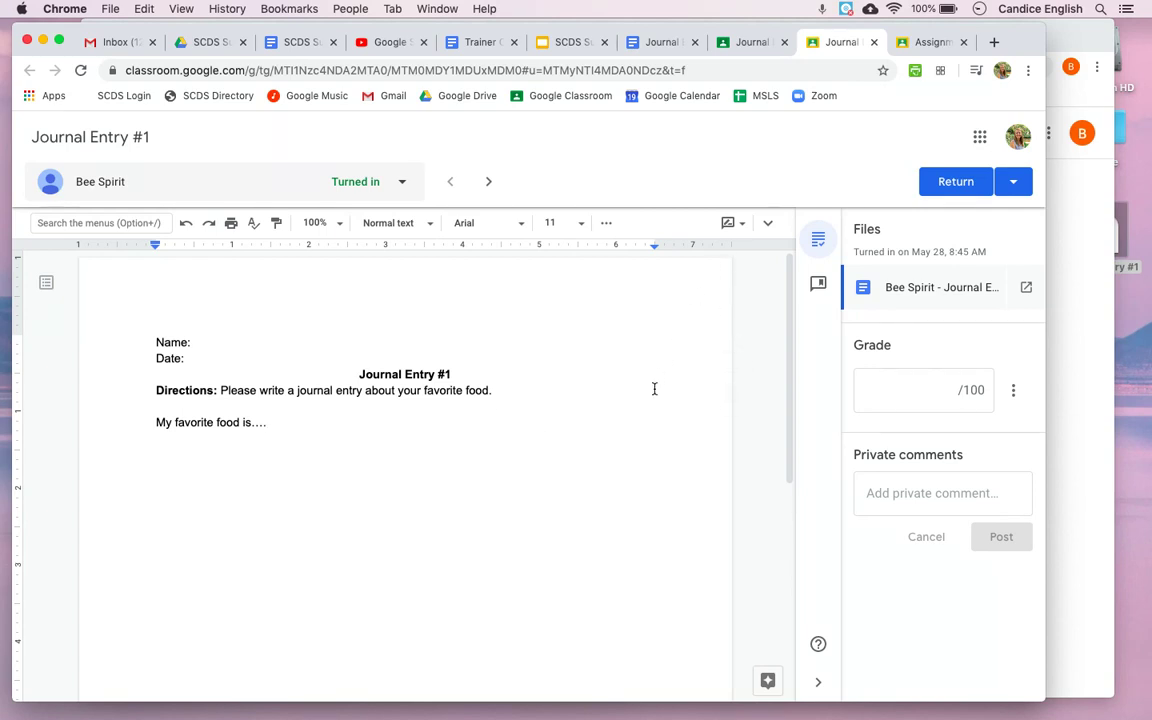
left_click(739, 229)
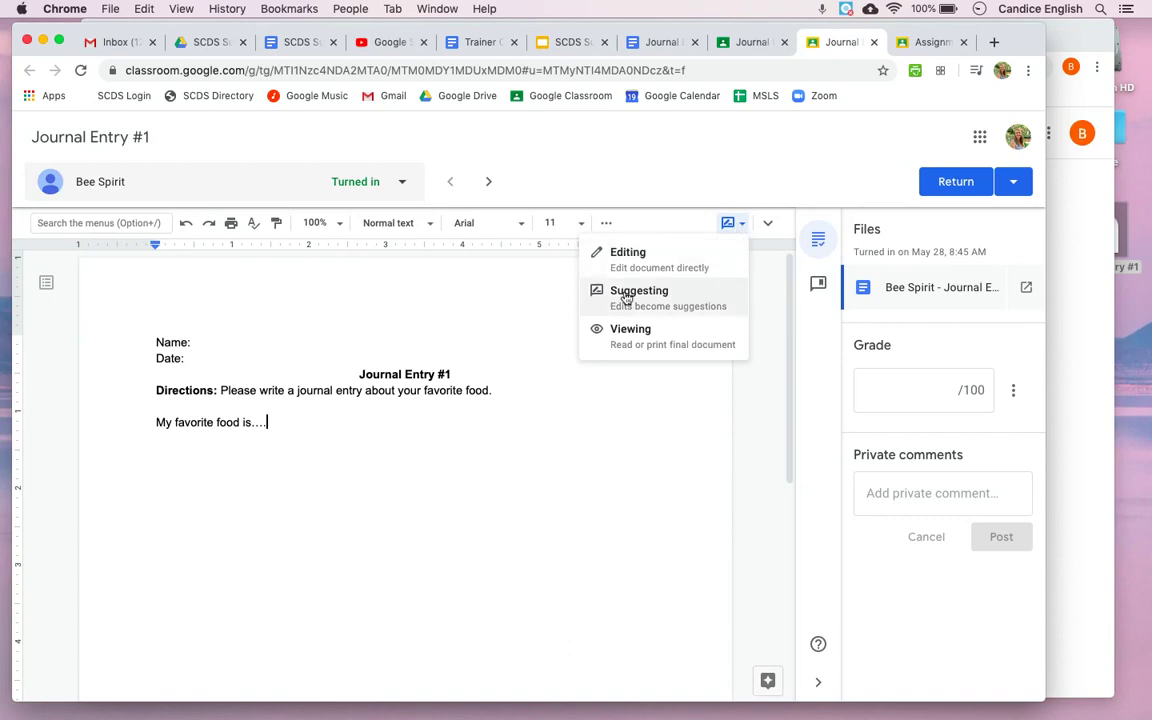
left_click(676, 300)
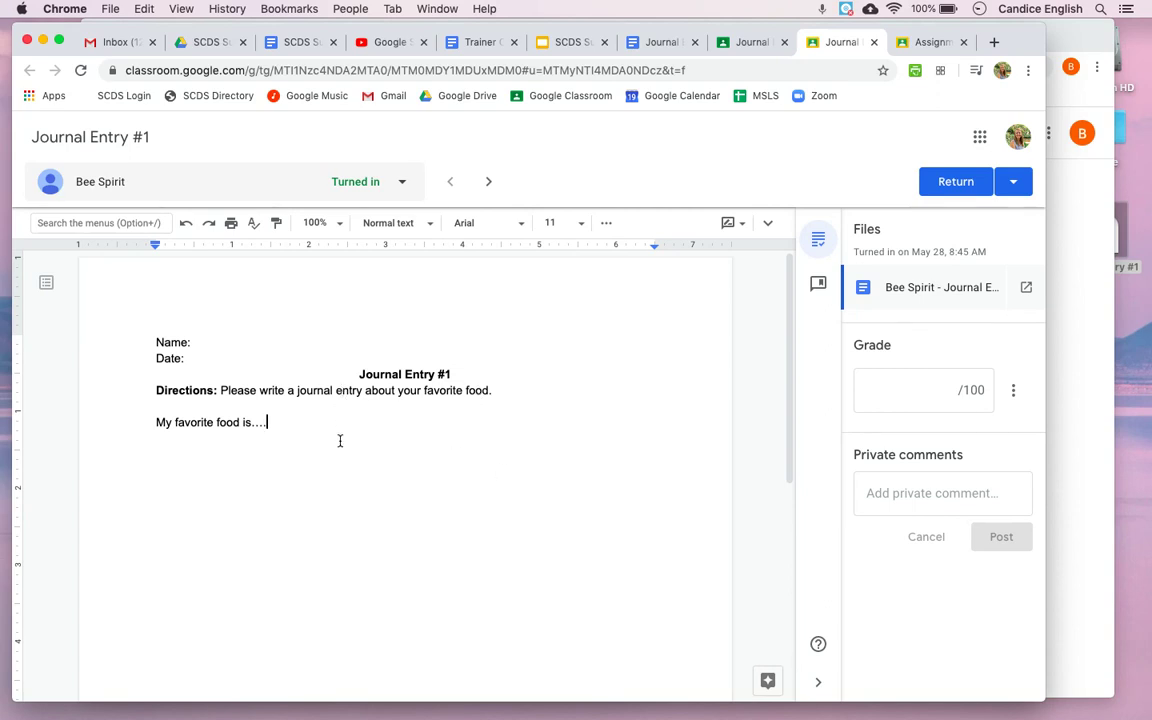
key("Return")
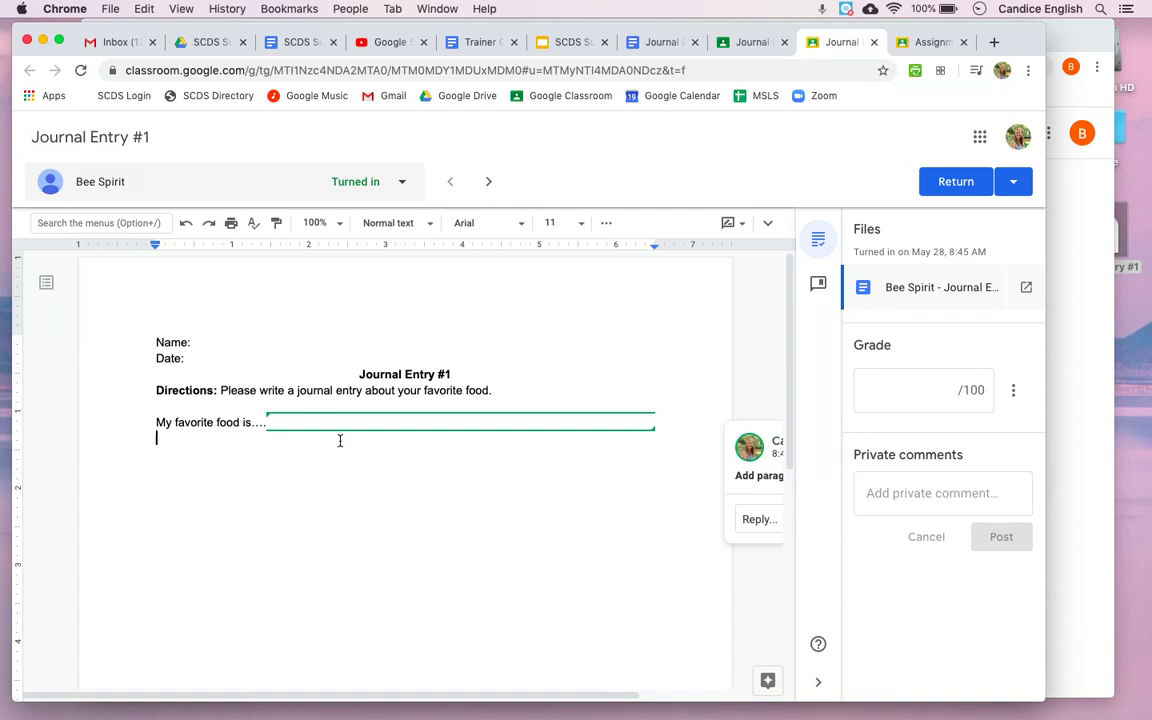
Hide the side panel and post the comment bank suggestion "Word choice" as a comment on the word "favorite"
left_click(818, 682)
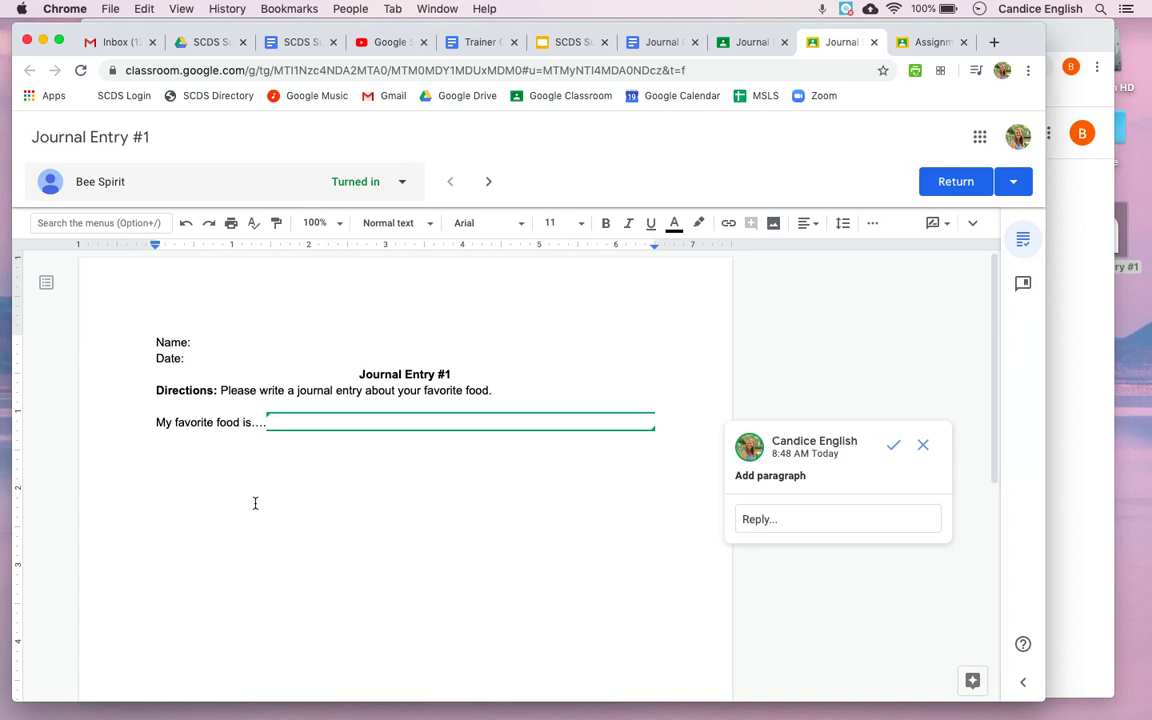
double_click(192, 425)
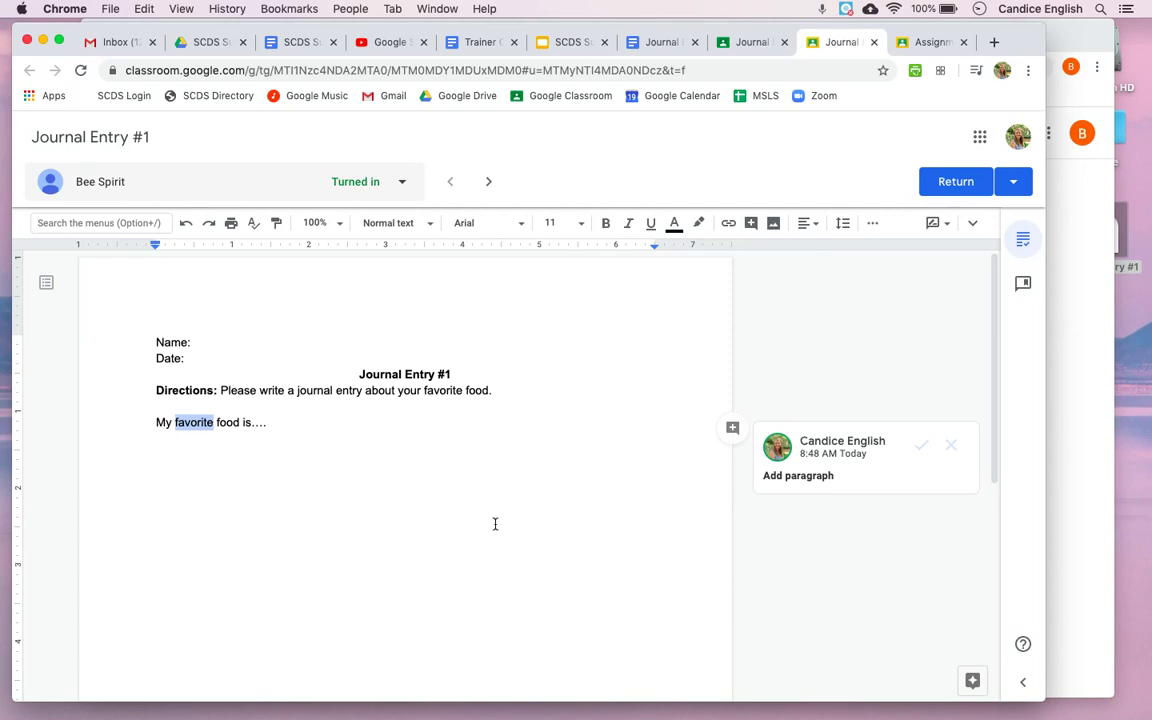
left_click(188, 429)
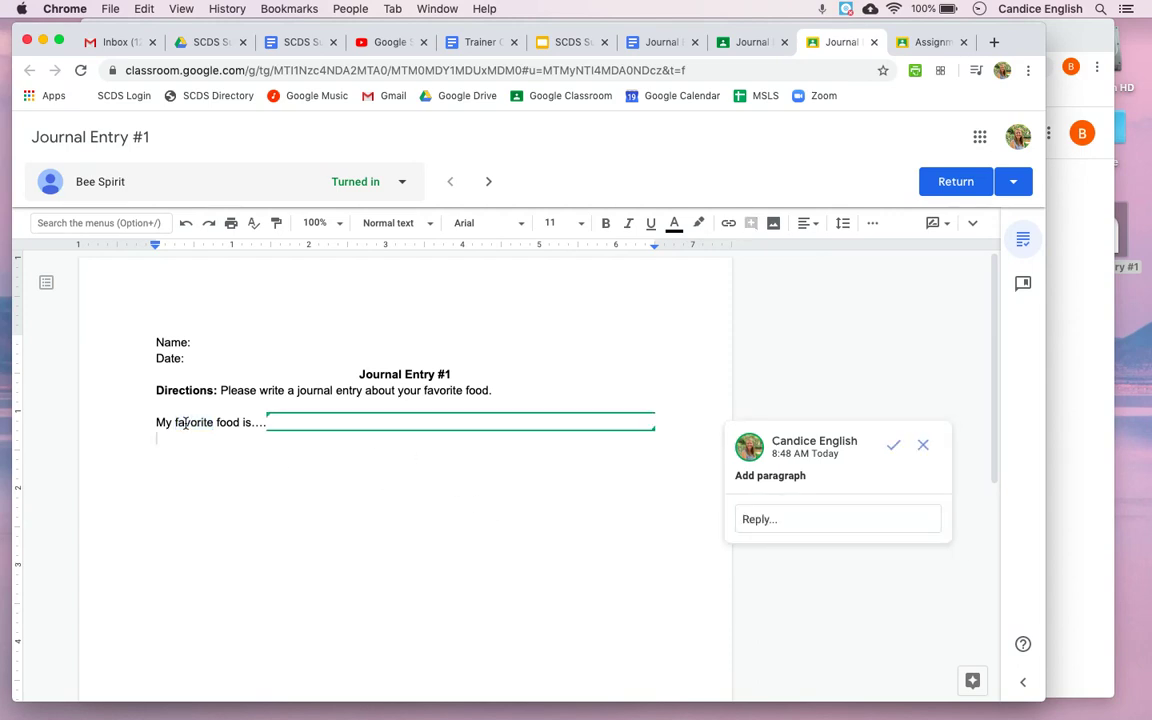
double_click(185, 423)
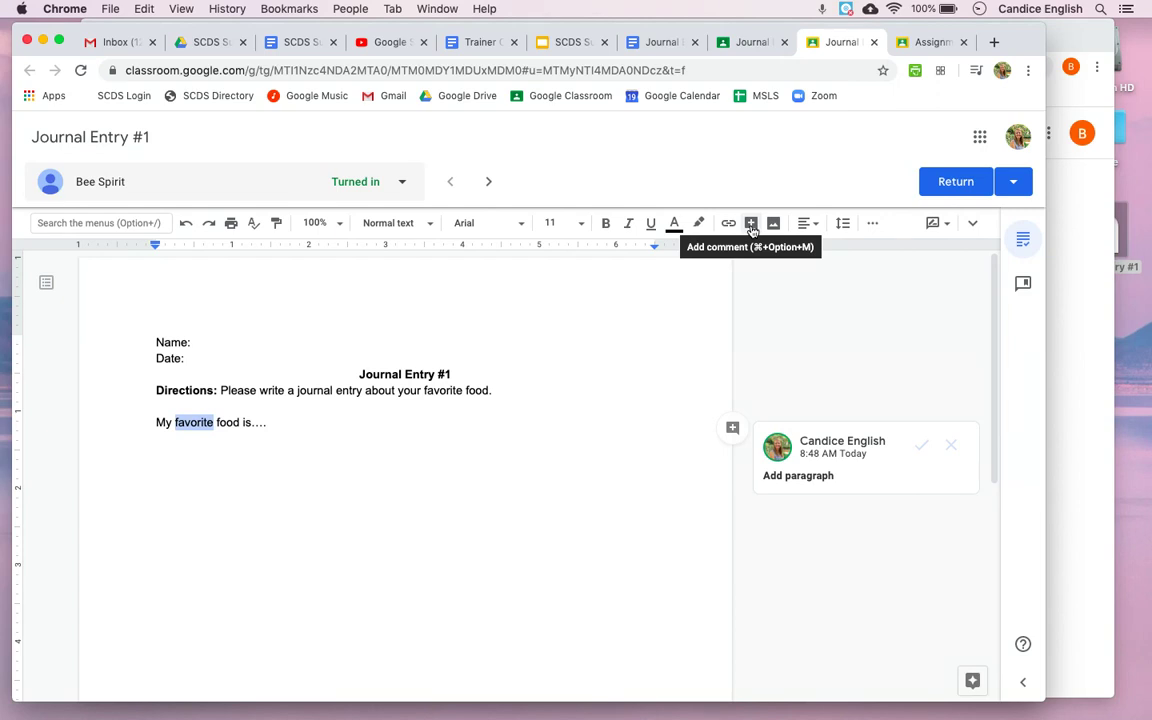
left_click(732, 427)
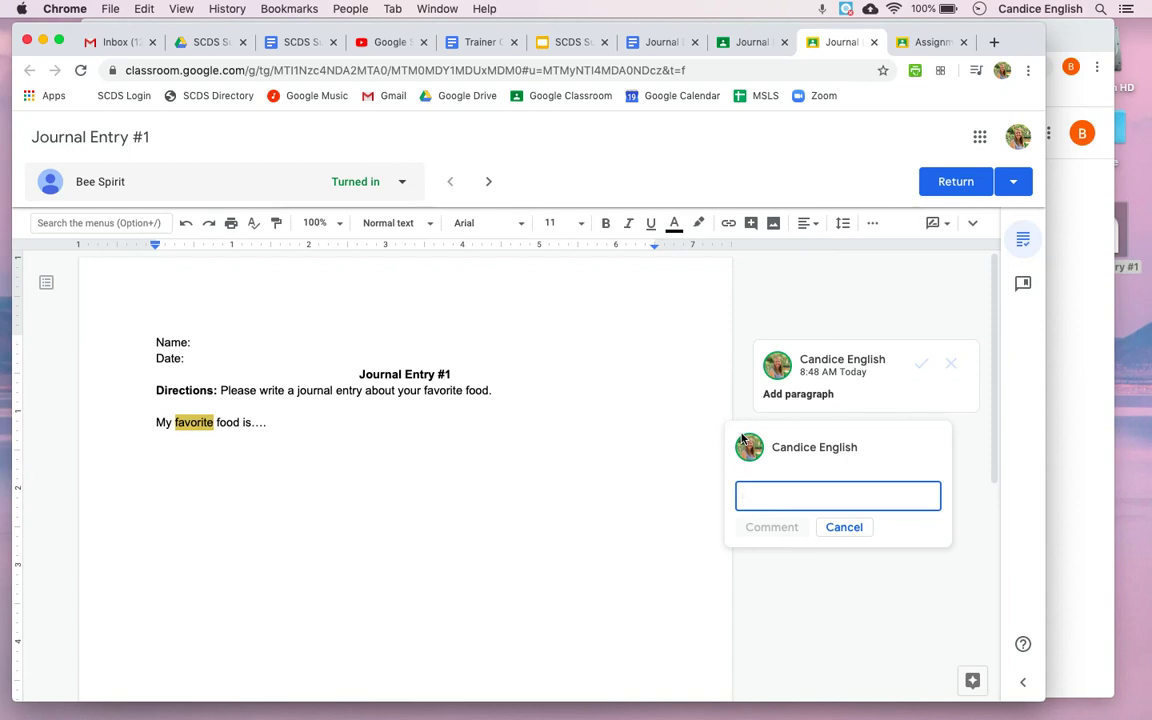
type("word")
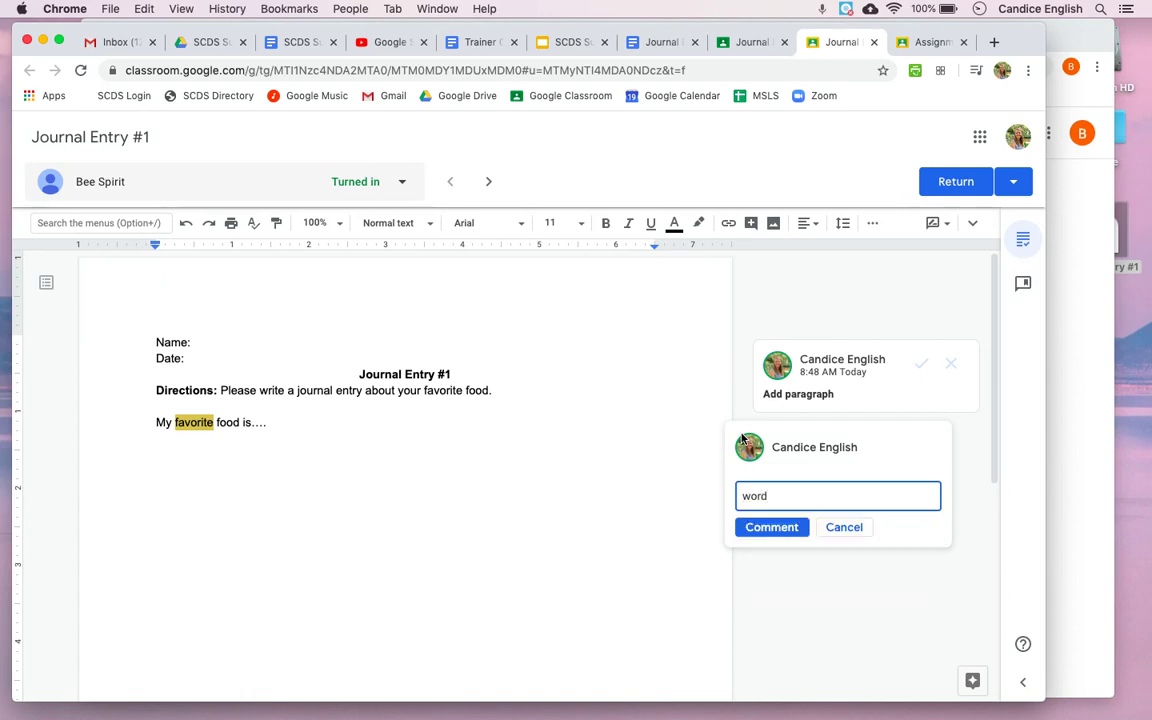
type(" choice")
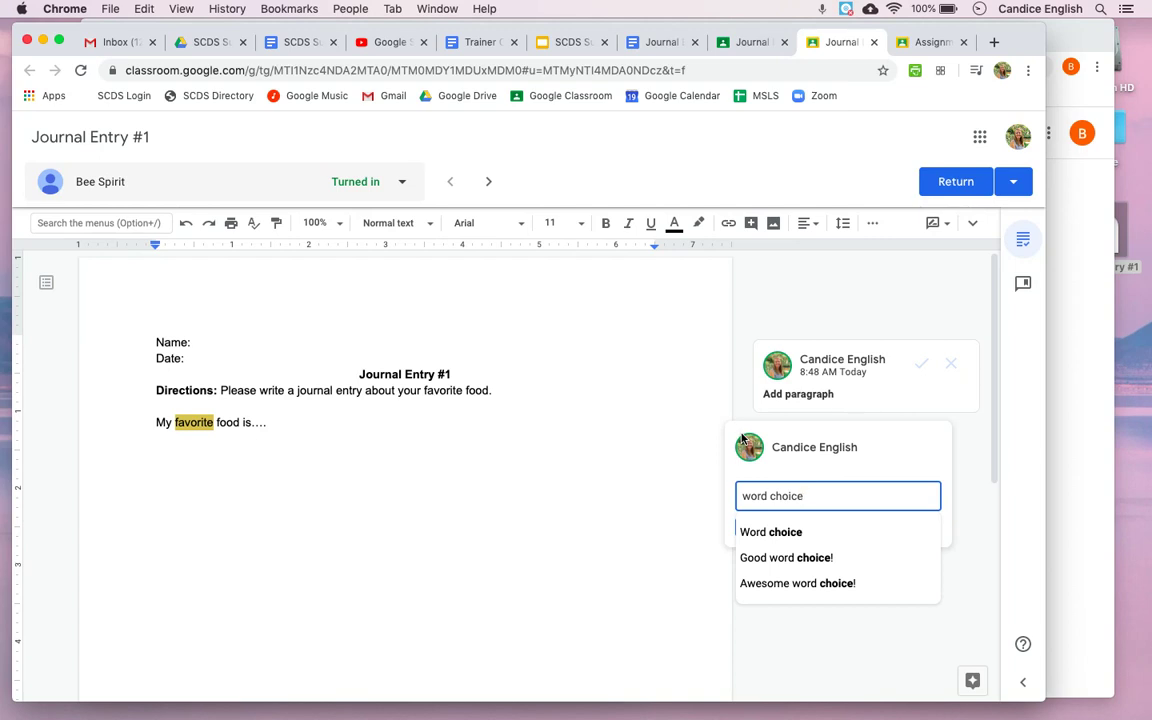
left_click(785, 495)
double_click(789, 494)
key("BackSpace")
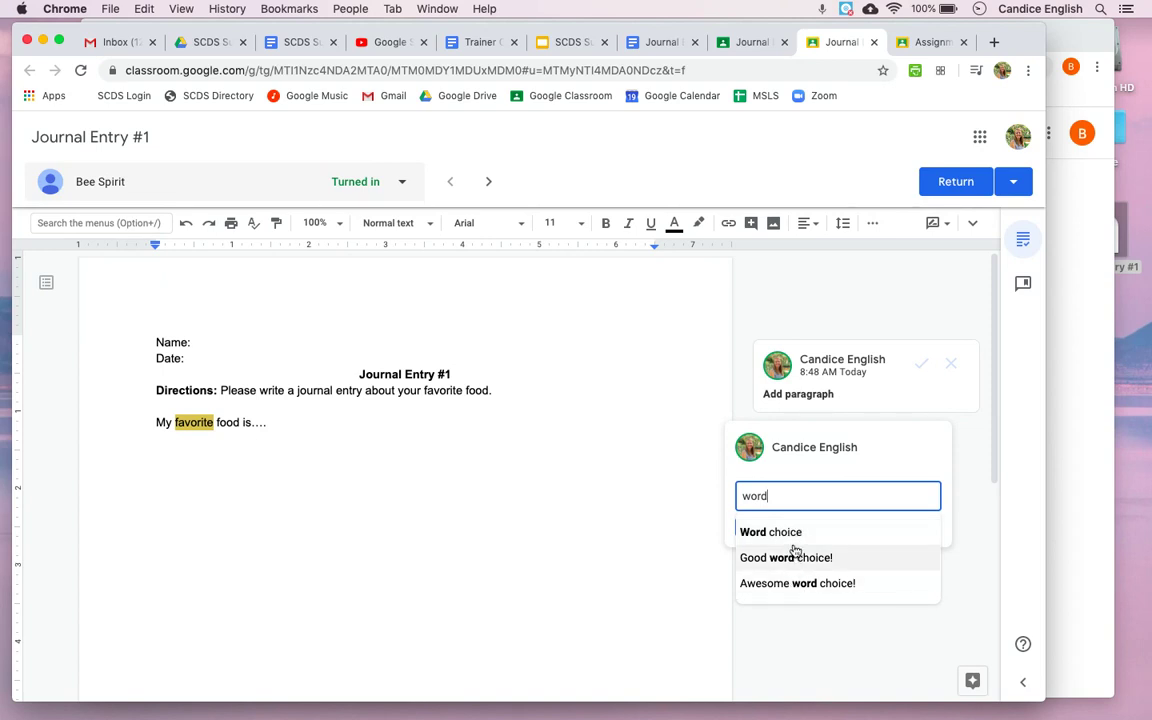
left_click(795, 540)
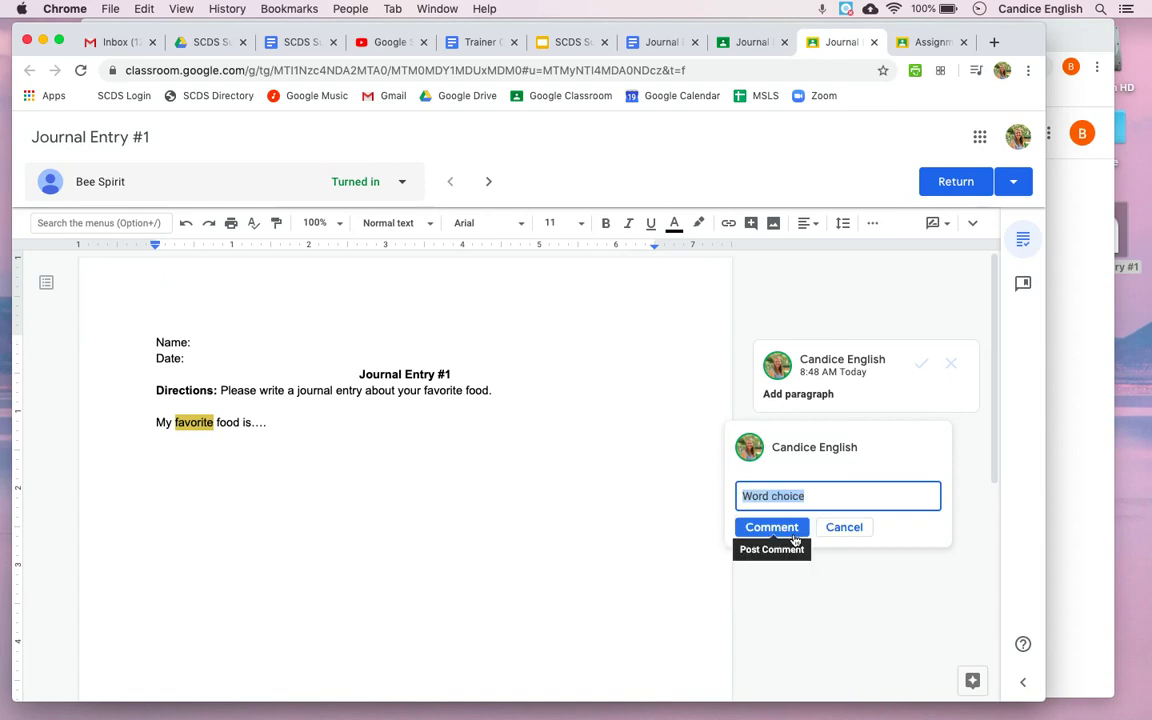
left_click(793, 527)
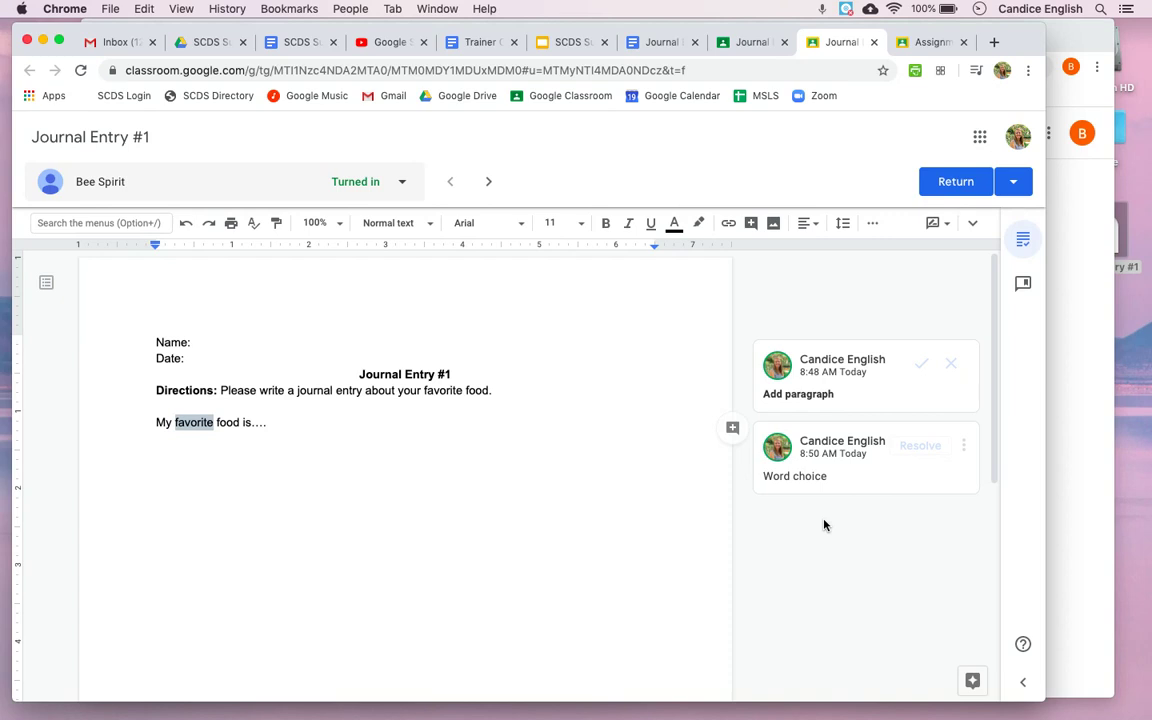
Examine the saved comments in the comment bank and the dialog for adding new ones, leaving the bank unchanged
left_click(1027, 684)
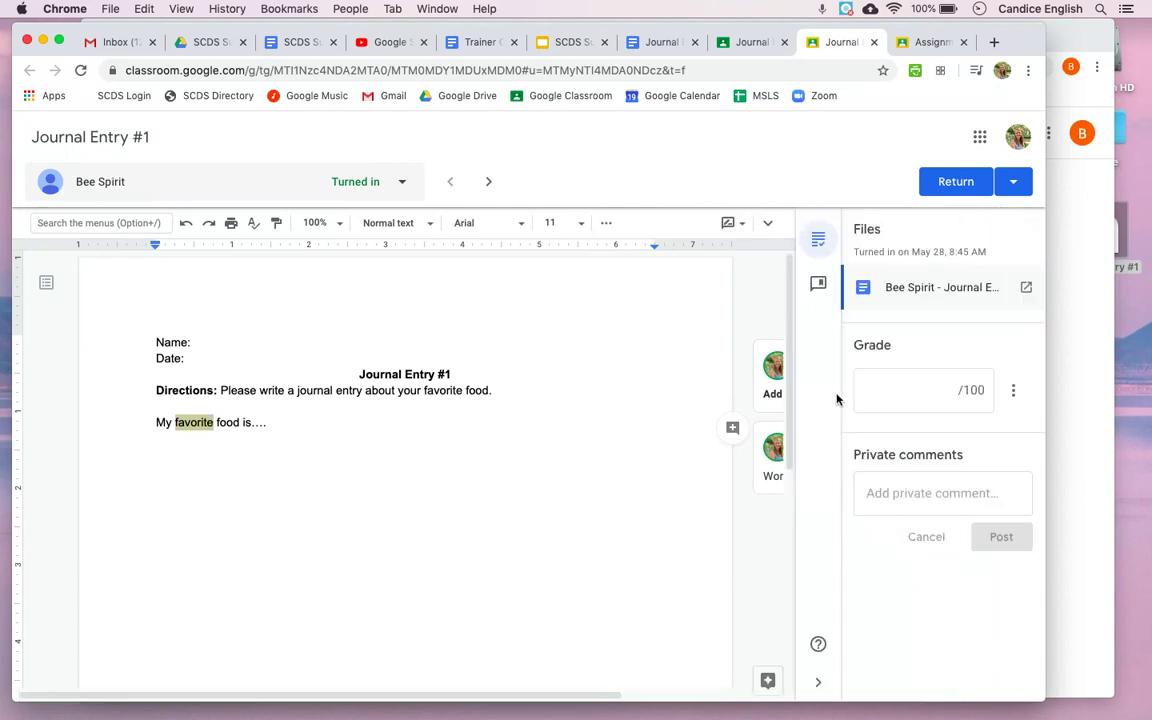
left_click(818, 682)
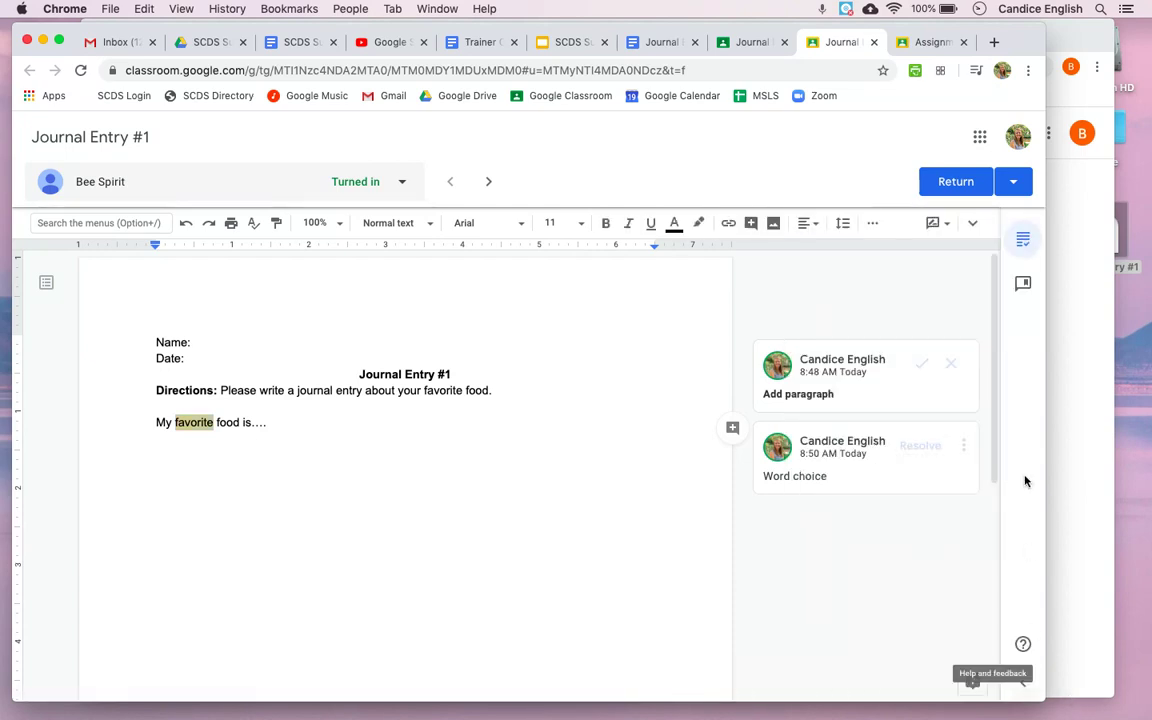
left_click(1023, 688)
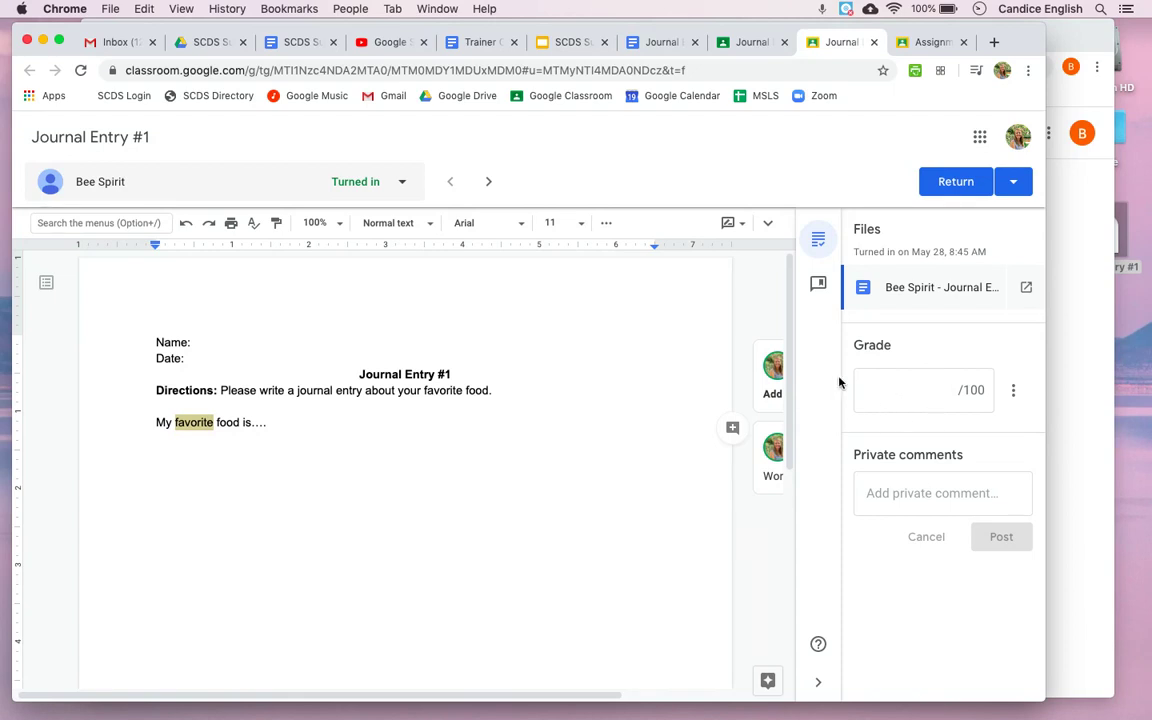
left_click(819, 286)
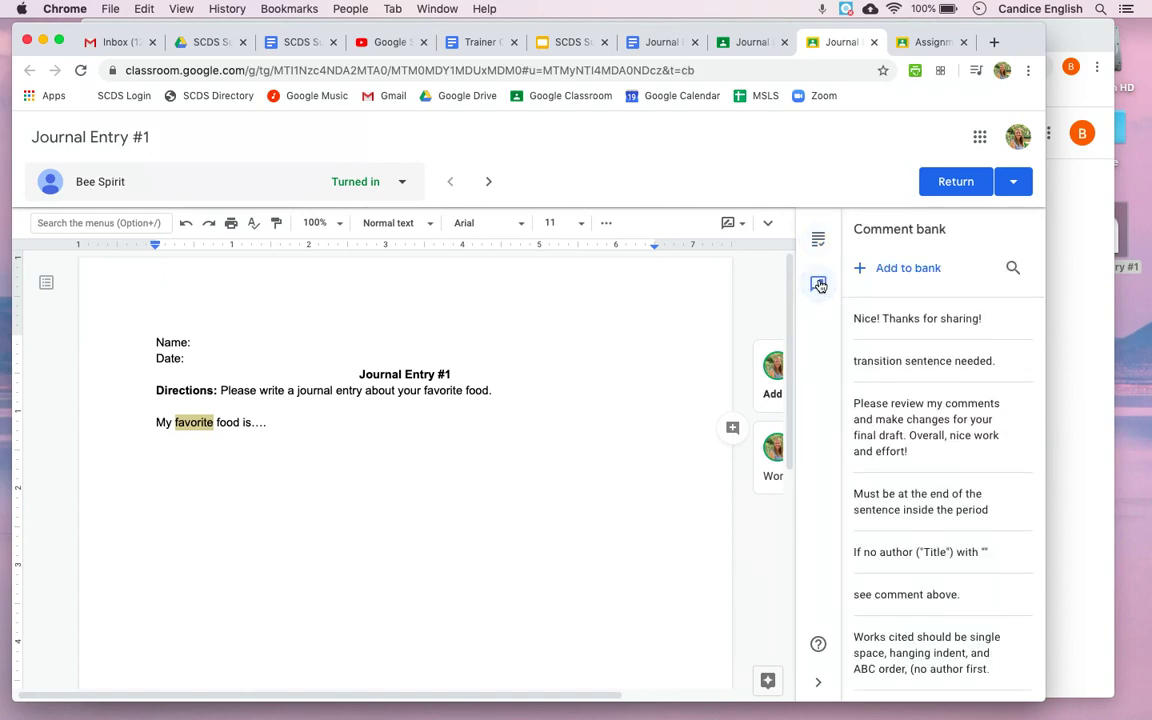
scroll(967, 395, "down", 5)
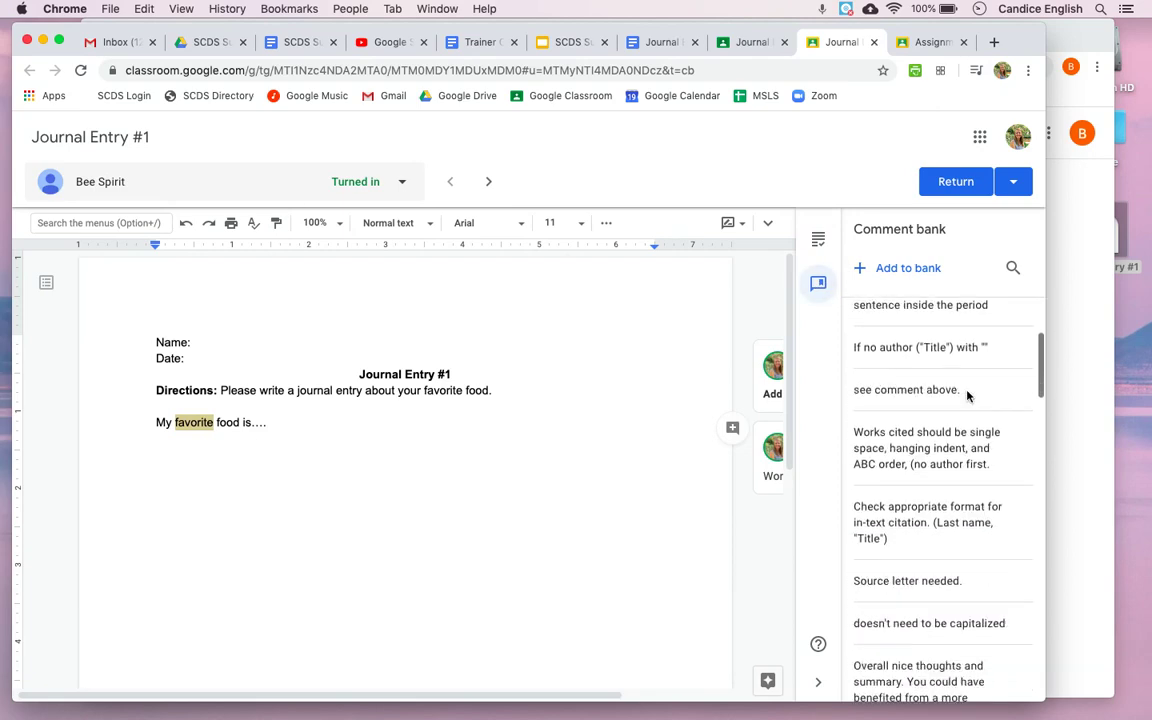
scroll(967, 395, "up", 5)
scroll(967, 395, "down", 2)
scroll(967, 393, "down", 6)
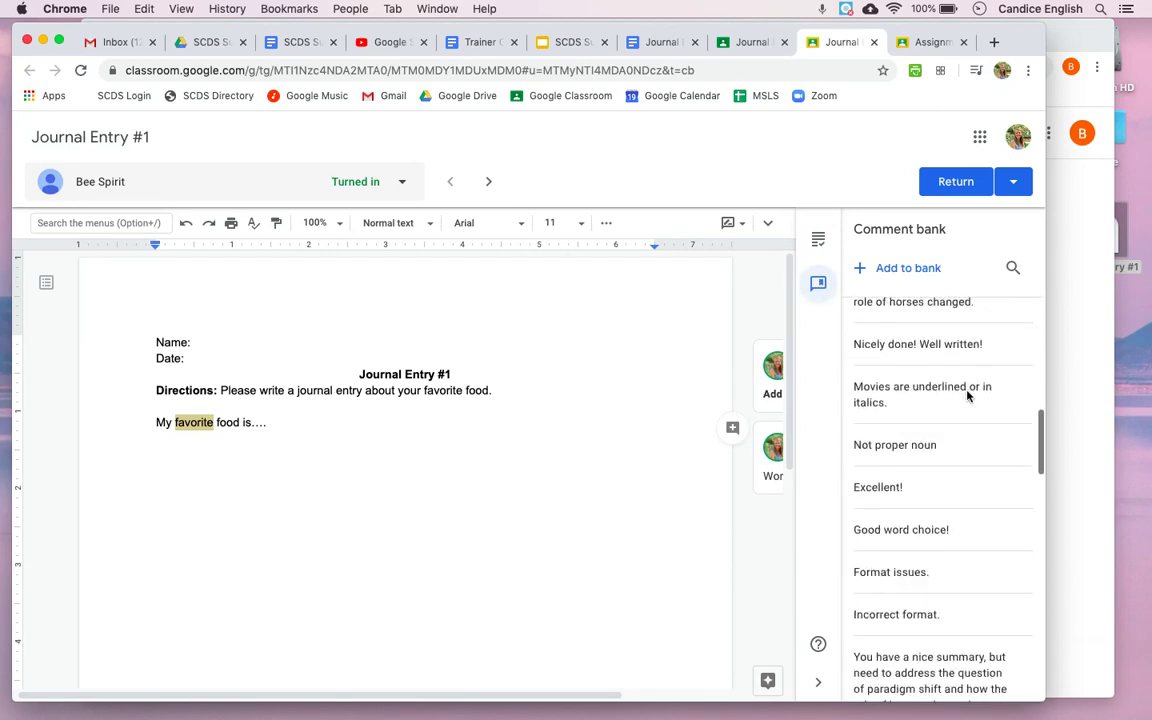
scroll(967, 391, "up", 3)
scroll(967, 391, "down", 4)
scroll(967, 391, "down", 3)
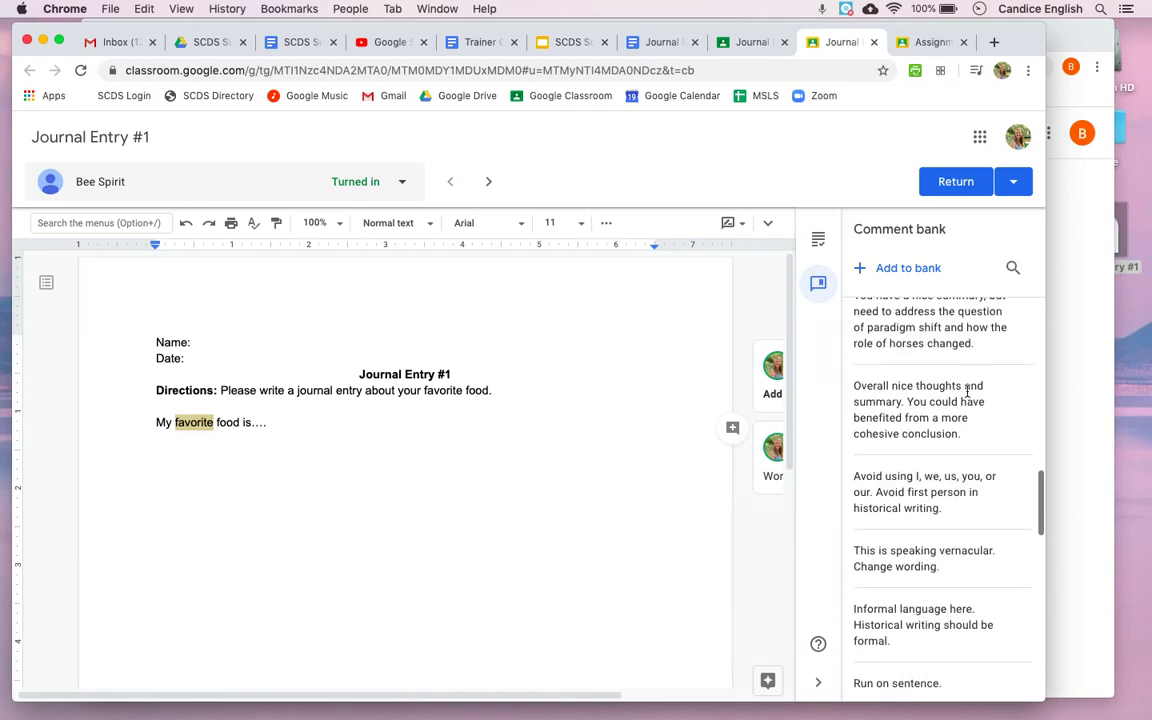
scroll(967, 391, "up", 7)
left_click(908, 270)
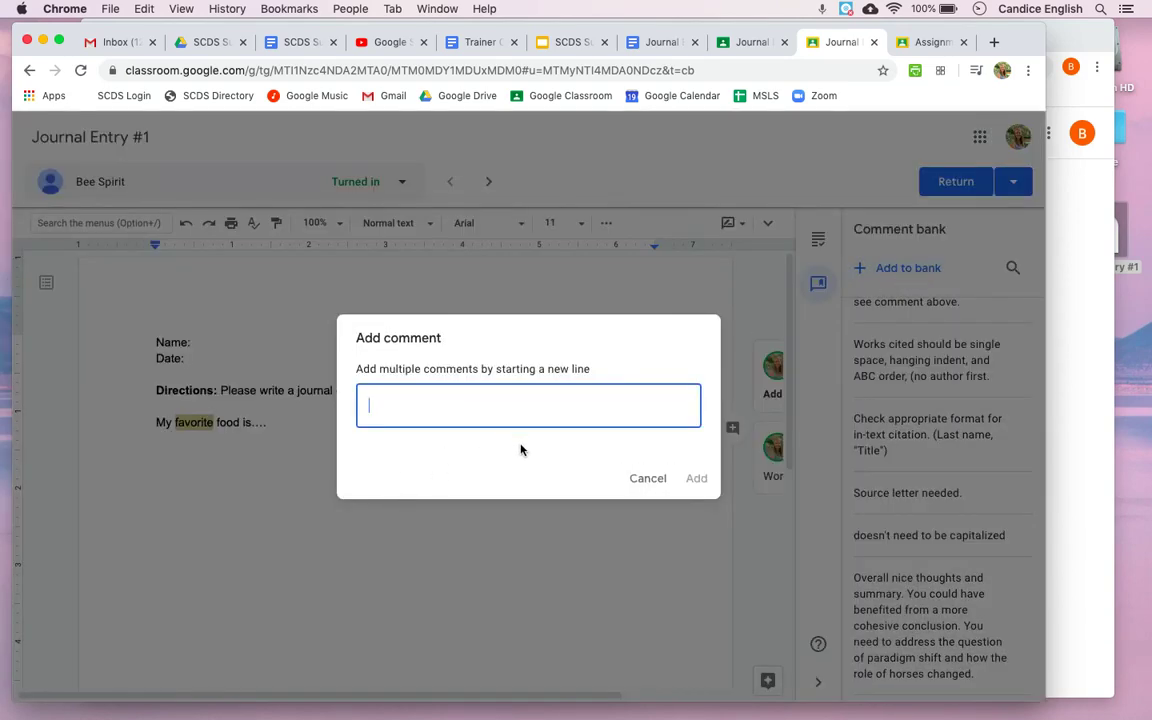
left_click(648, 479)
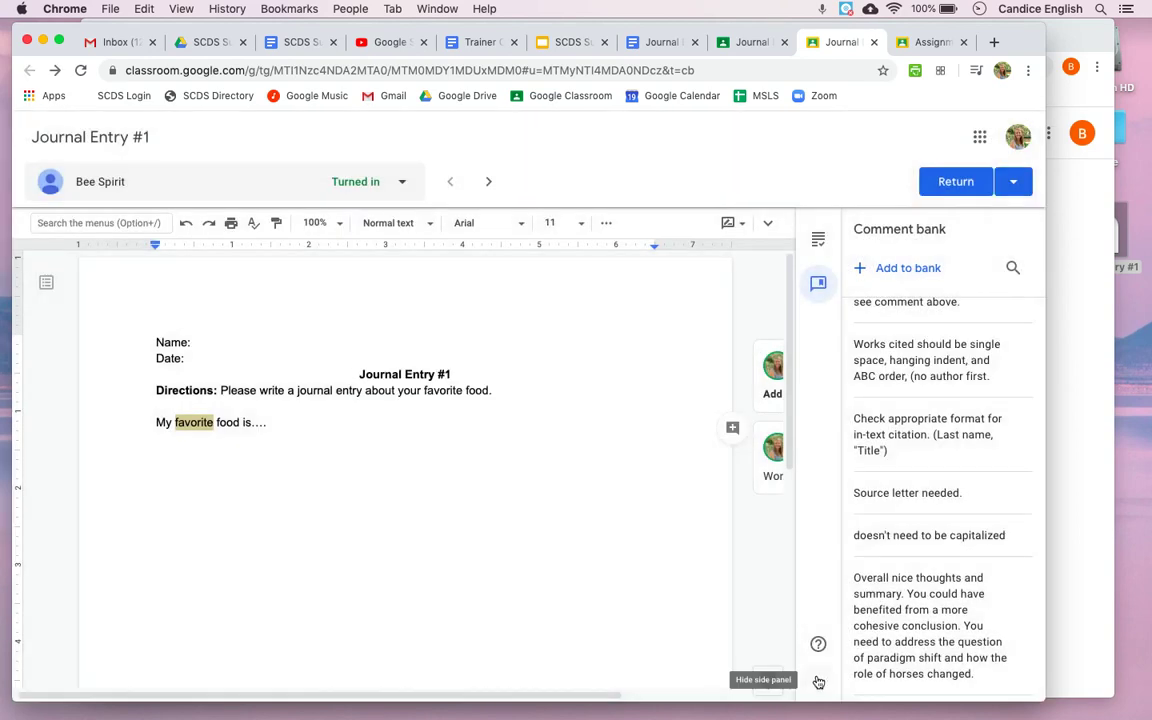
Draft a comment on the word "My" with the bank suggestion "Proper nouns should be capitalized." and discard it
left_click(818, 681)
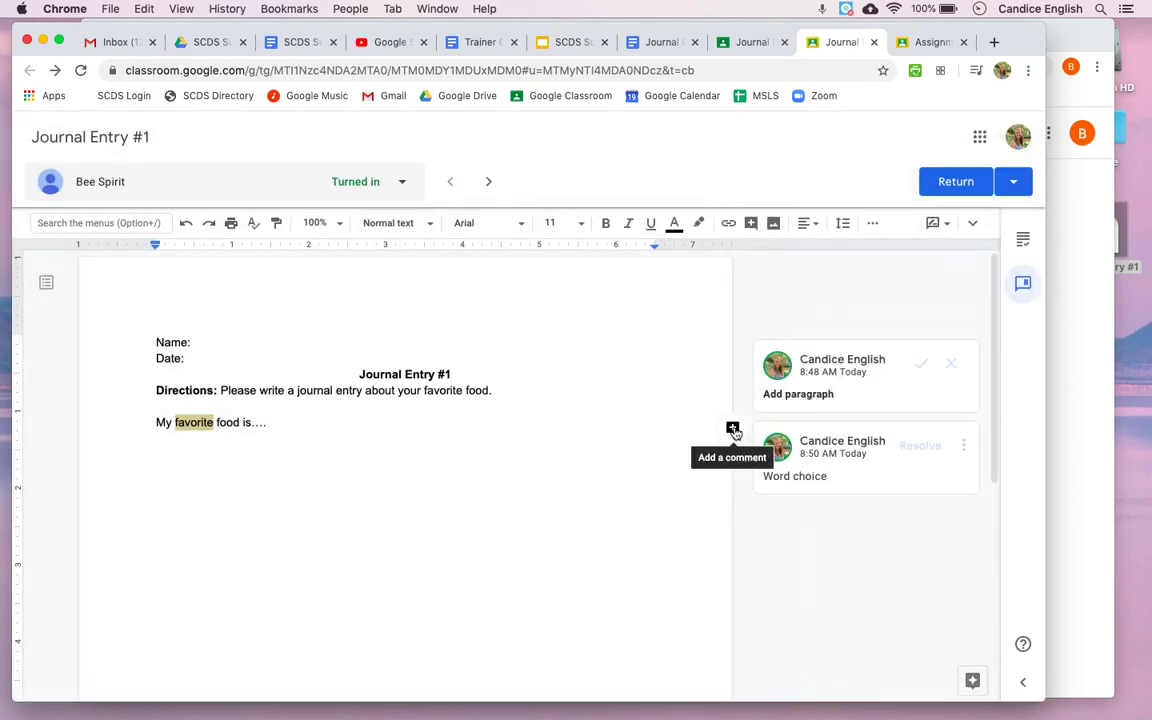
double_click(163, 422)
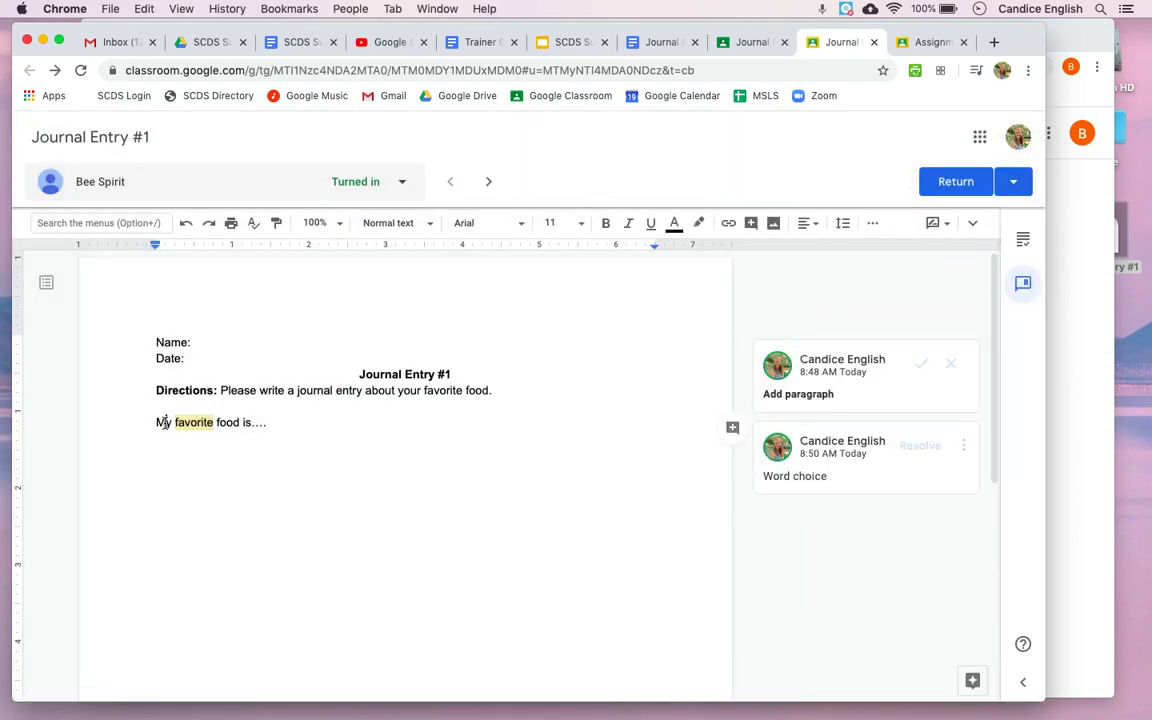
left_click(734, 430)
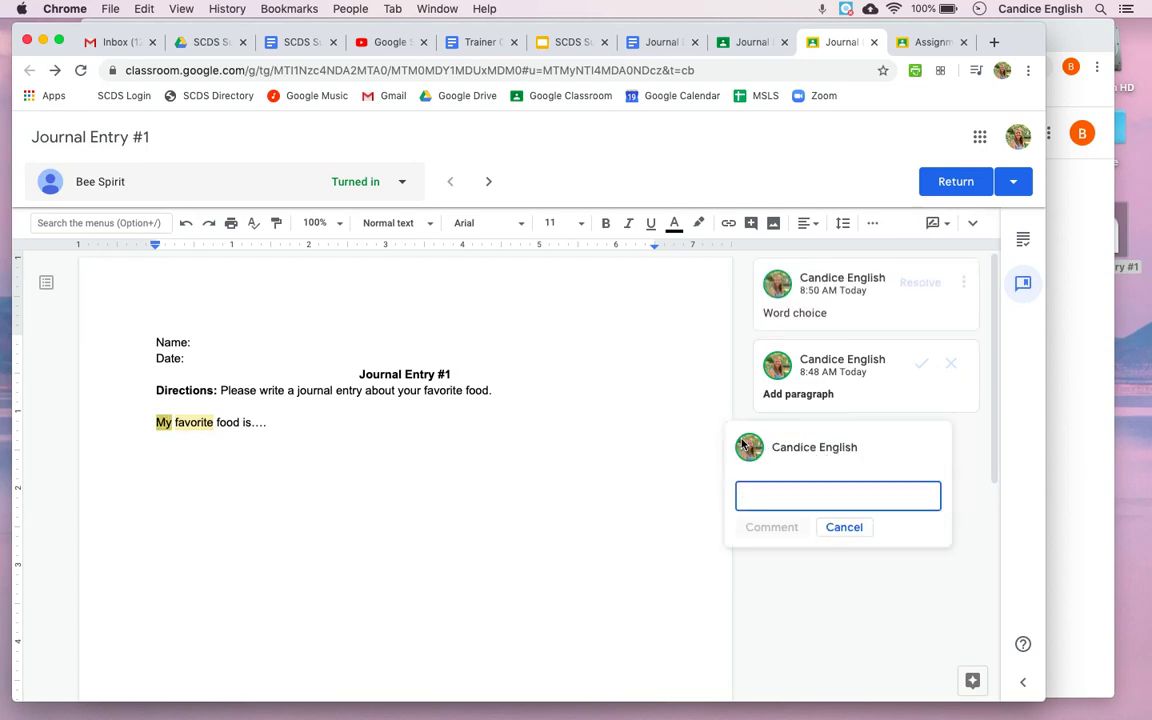
type("cap")
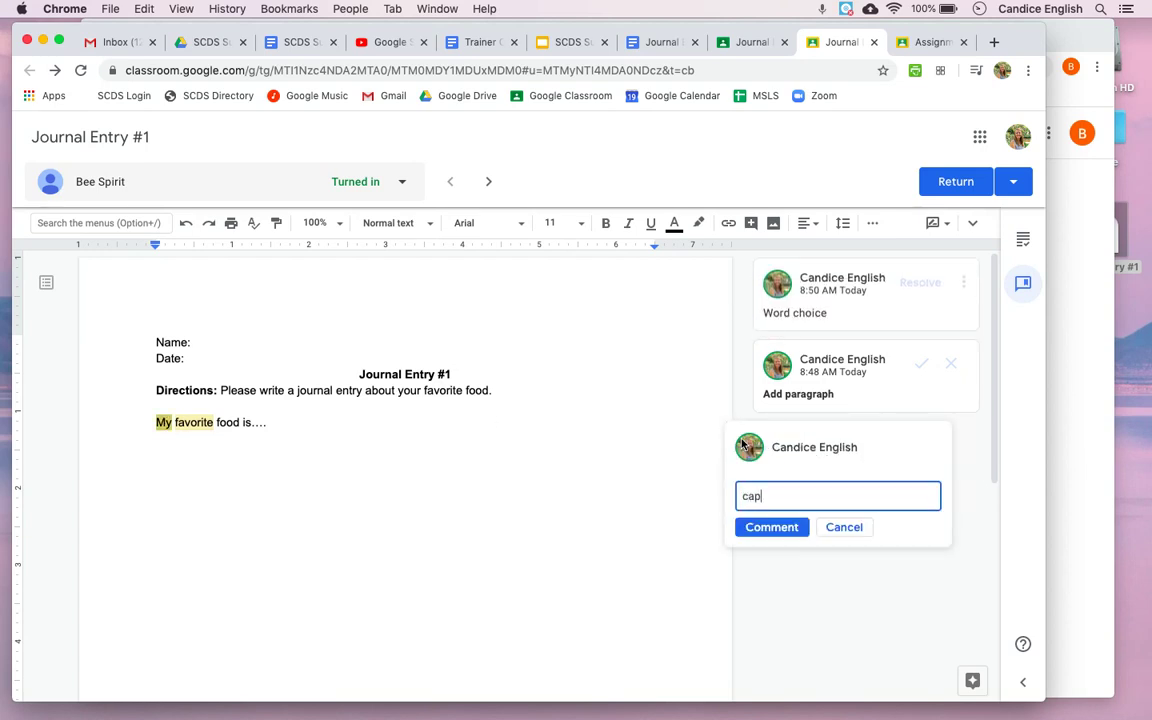
type("ital")
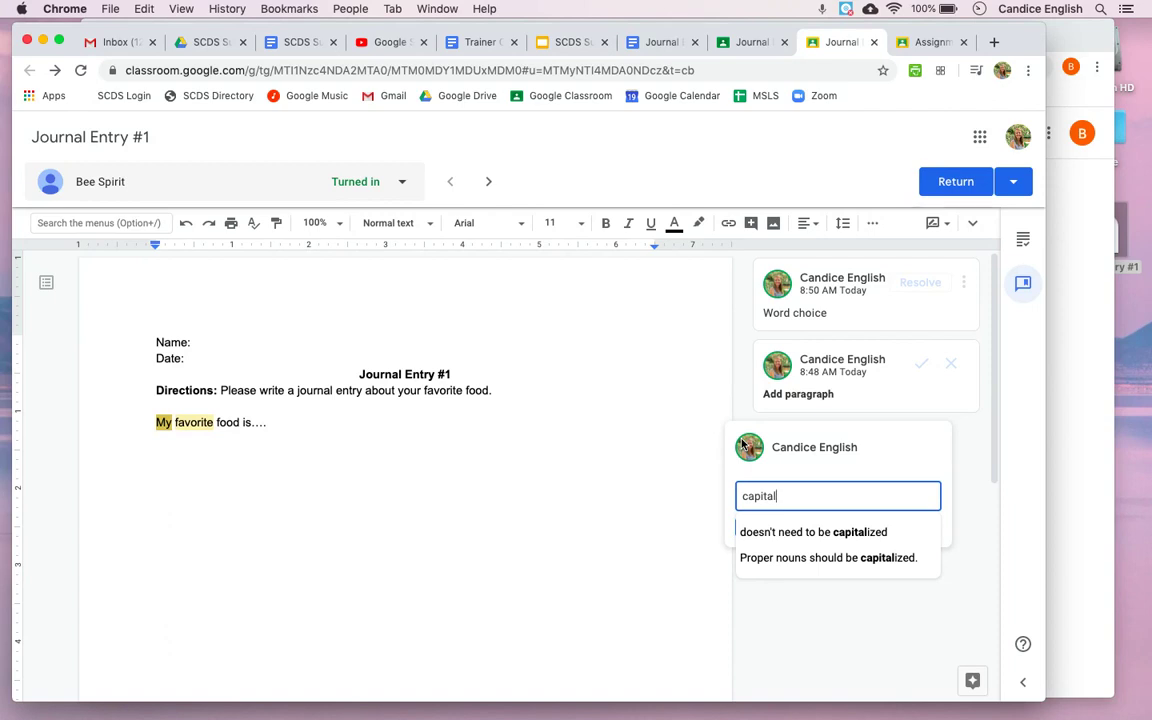
left_click(800, 556)
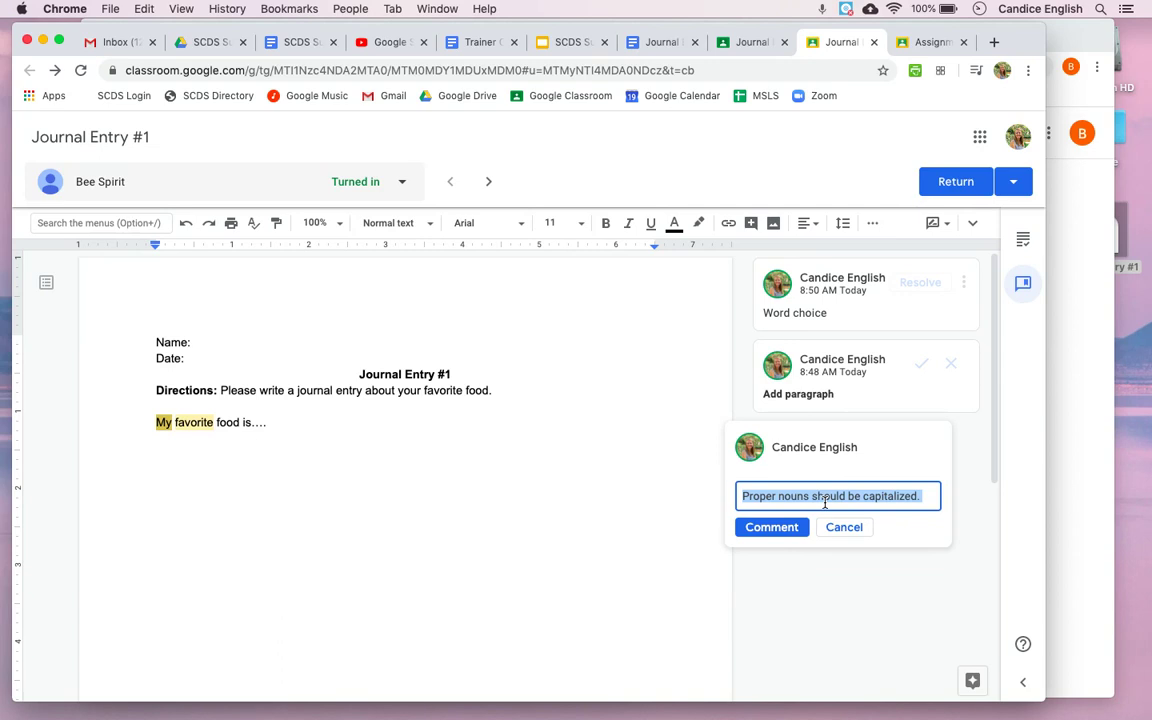
left_click(844, 527)
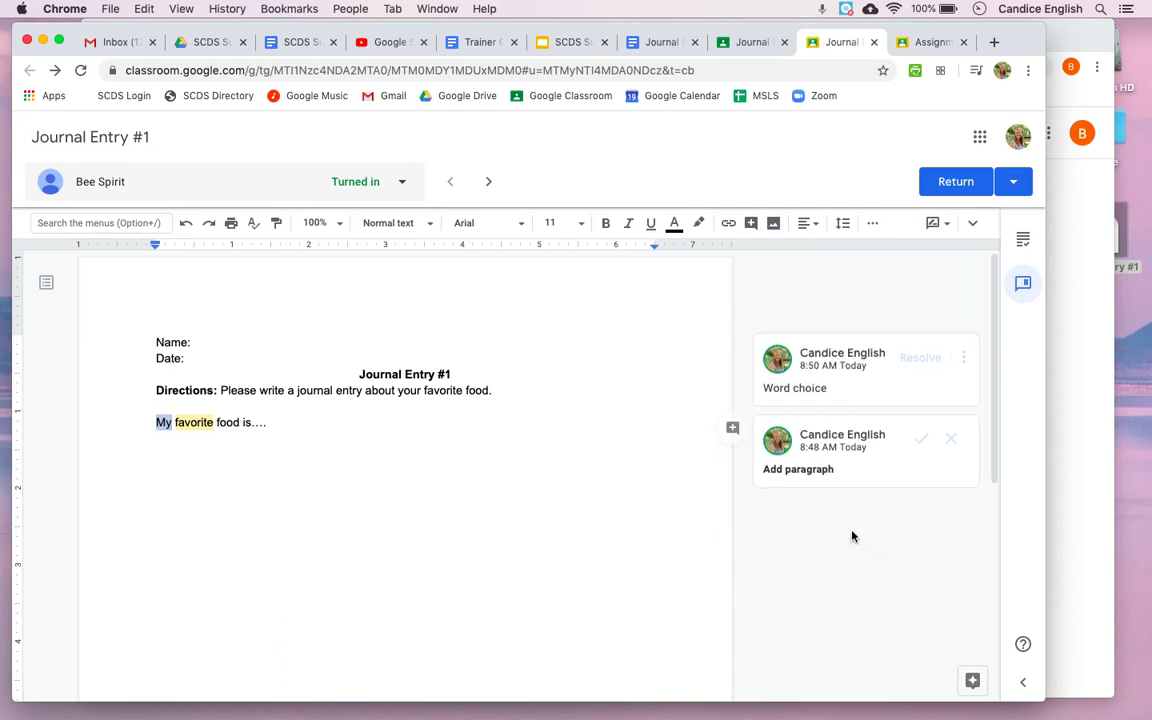